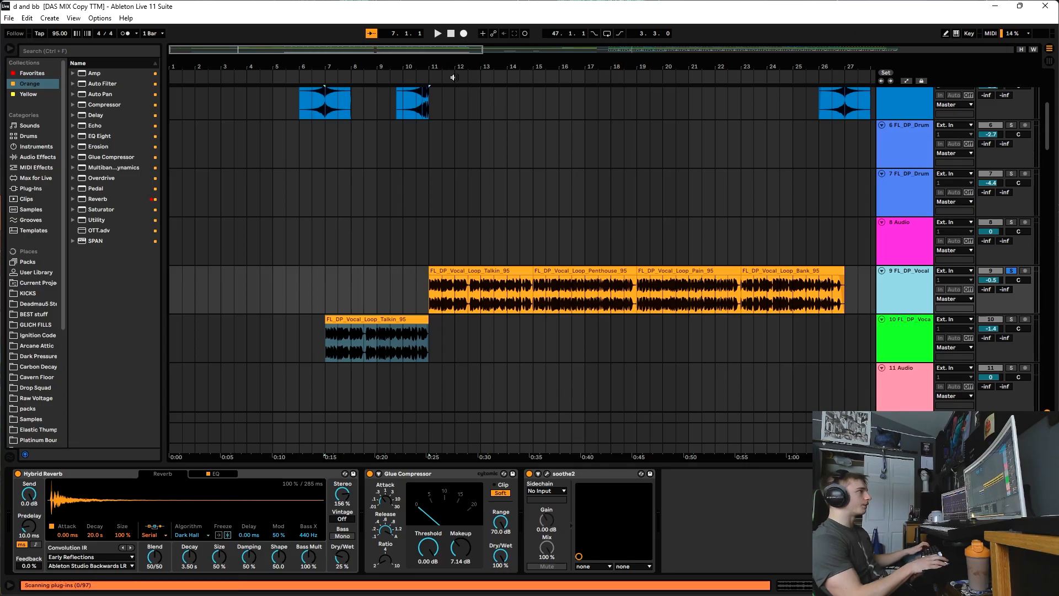
# Step: Play the soloed FL_DP vocal loops on track 9 from about bar 12
pyautogui.click(453, 78)
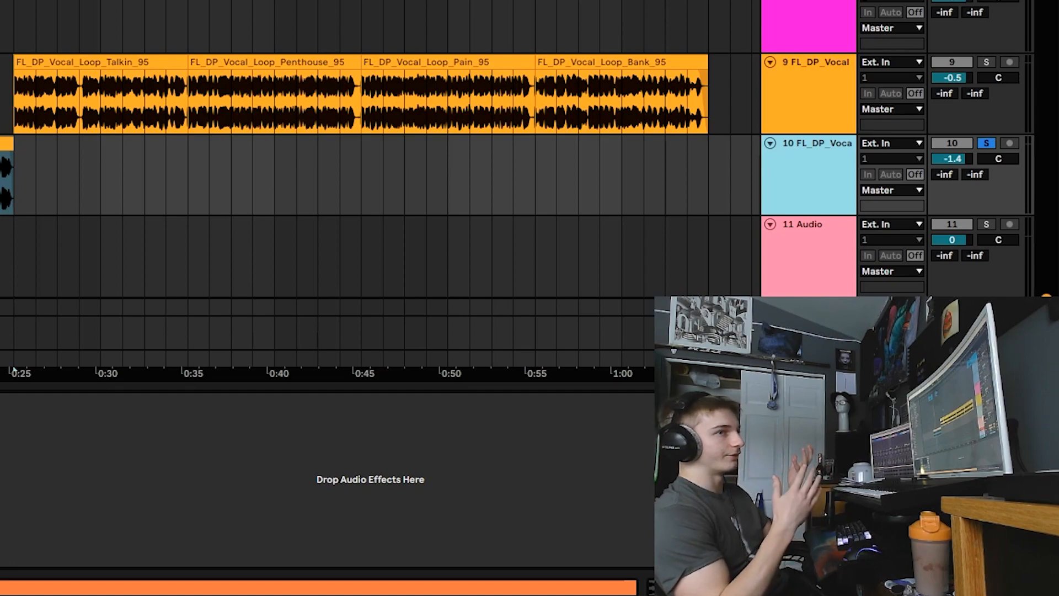
pyautogui.scroll(1, 380, 144)
pyautogui.scroll(2, 381, 143)
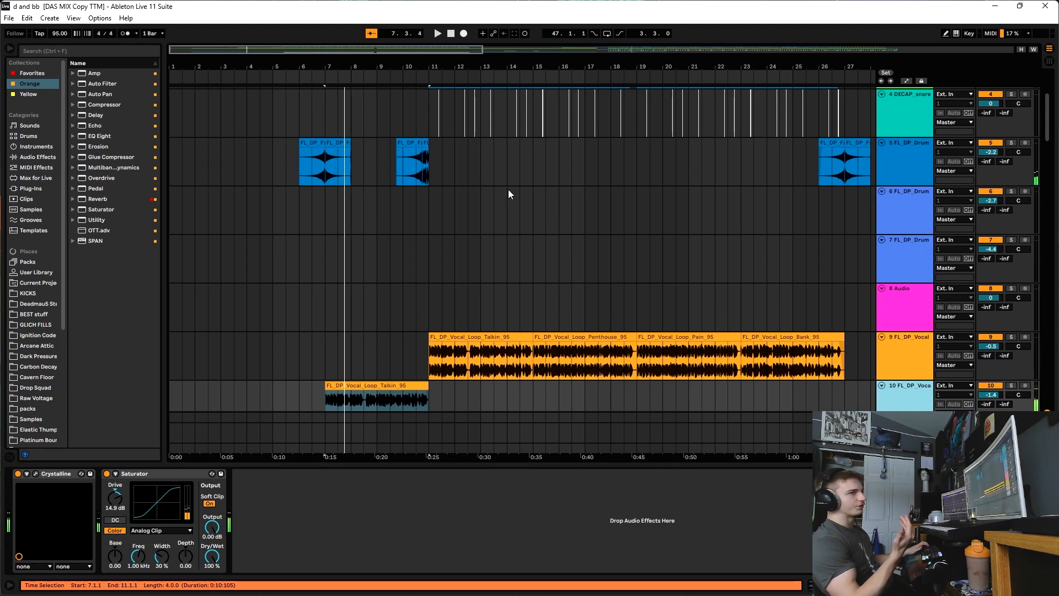
# Step: Play the unsoloed arrangement from bar 7 up to bar 11 to hear the intro vocal on track 10 and the drum fills on track 5
pyautogui.scroll(-3, 477, 291)
pyautogui.scroll(-1, 477, 290)
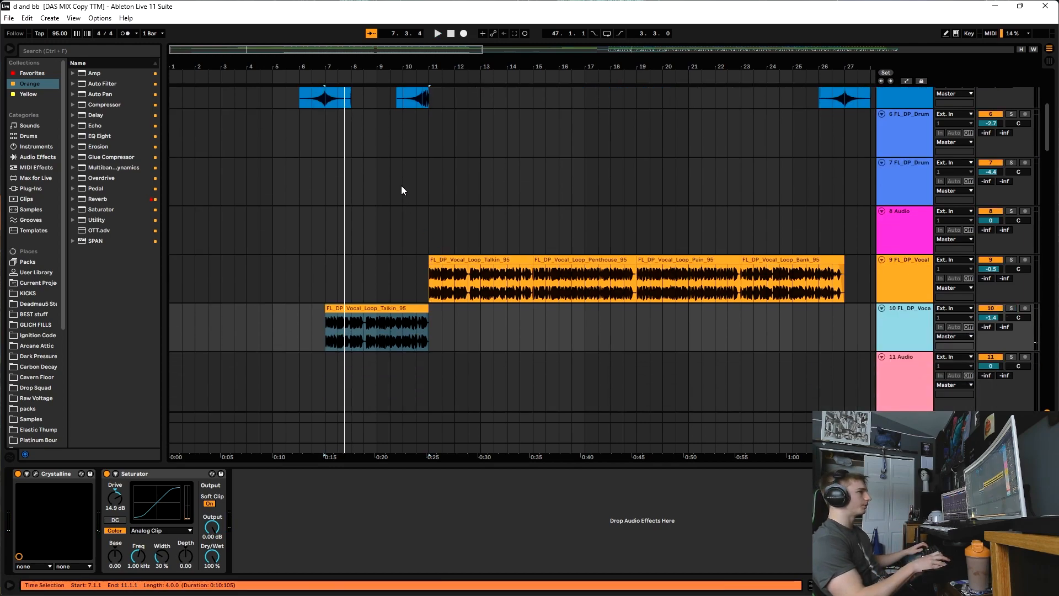
pyautogui.press('space')
pyautogui.scroll(9, 396, 167)
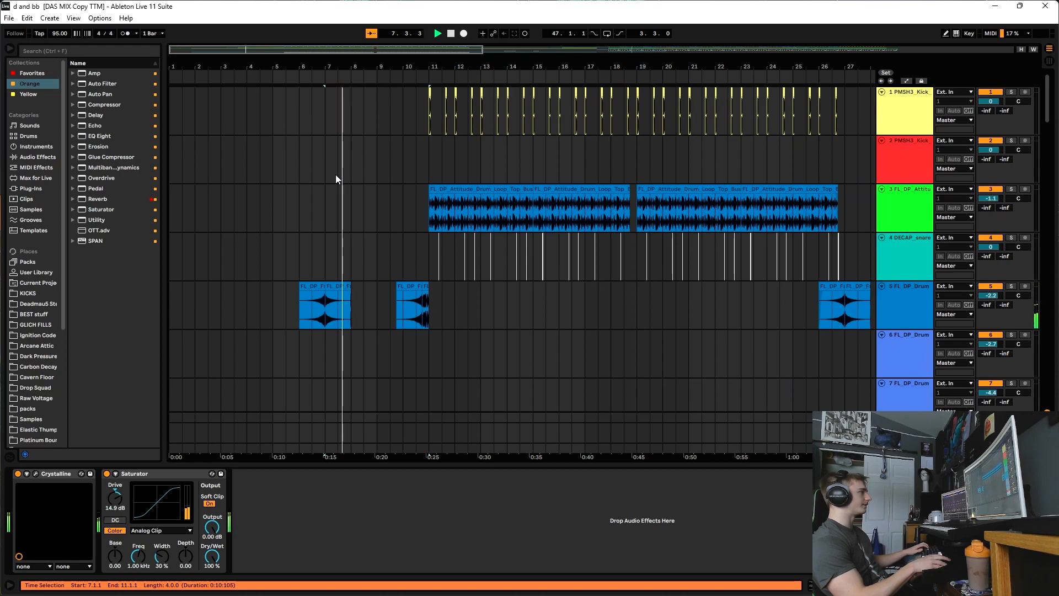
pyautogui.scroll(-3, 342, 173)
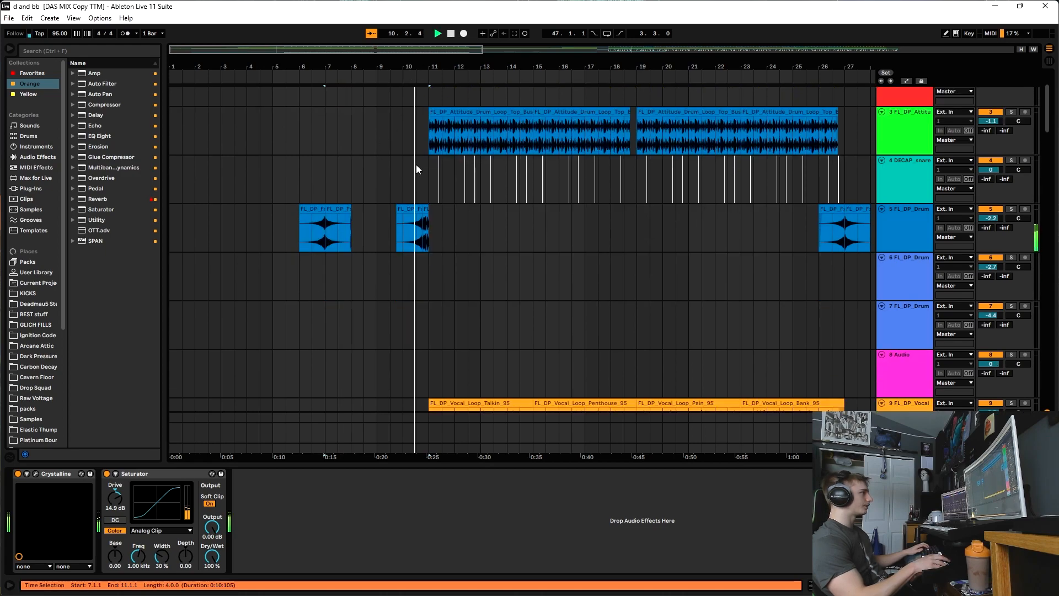
pyautogui.press('space')
pyautogui.scroll(3, 446, 206)
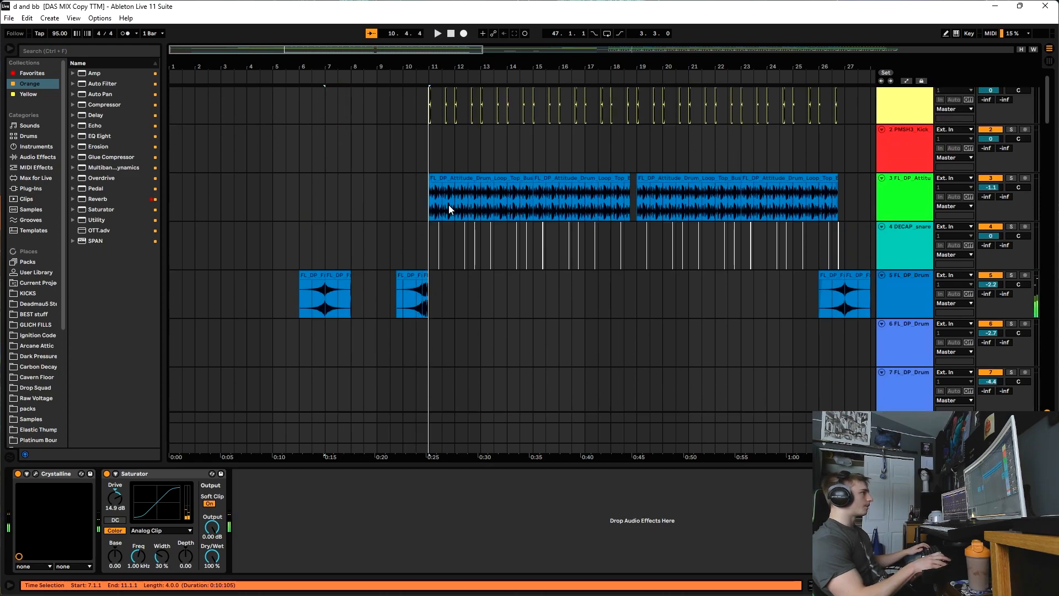
# Step: Solo and audition the kick on track 1 and the Attitude drum loop on track 3, one at a time
pyautogui.click(893, 111)
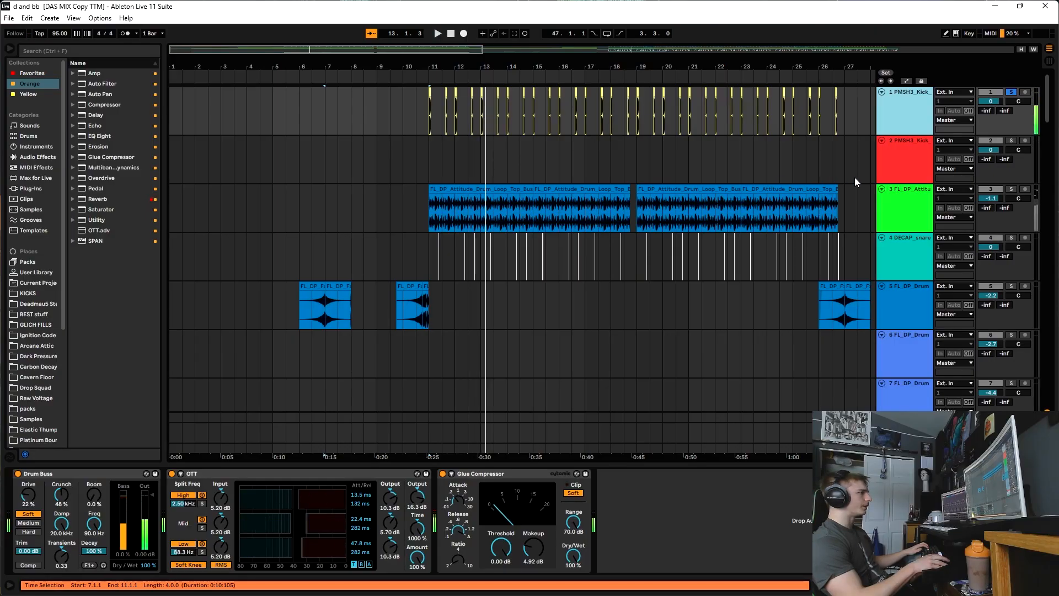
pyautogui.click(904, 209)
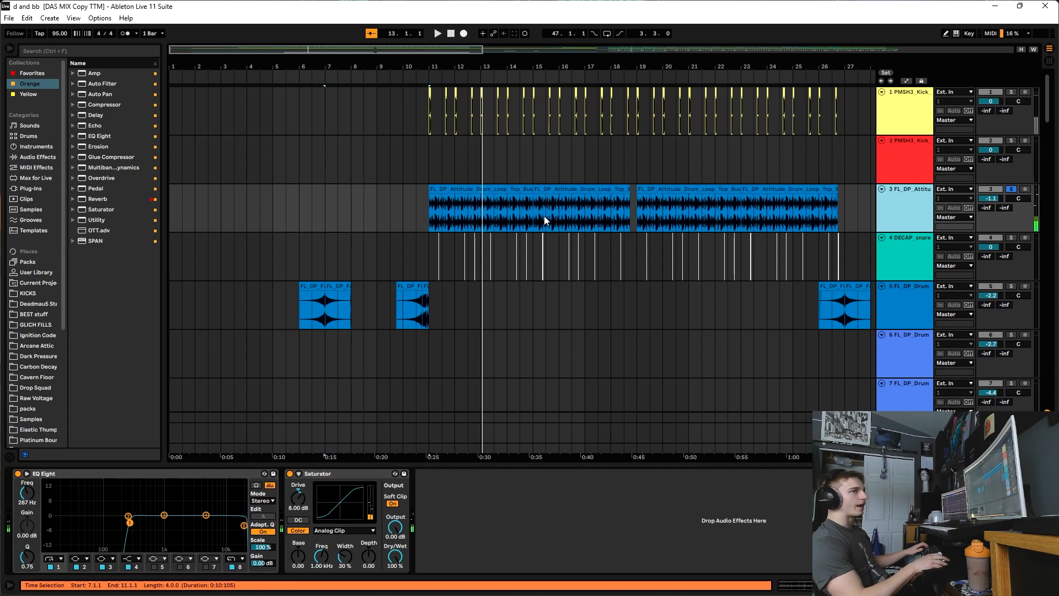
# Step: Solo track 9 and audition its vocal loops, selecting the Talkin and Penthouse clips
pyautogui.scroll(-6, 514, 141)
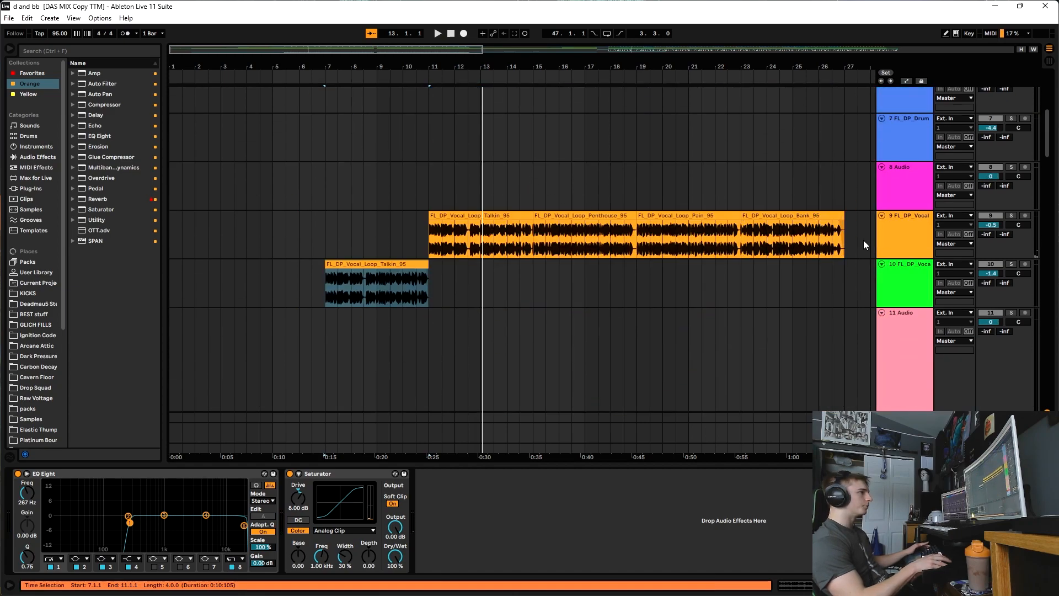
pyautogui.click(896, 227)
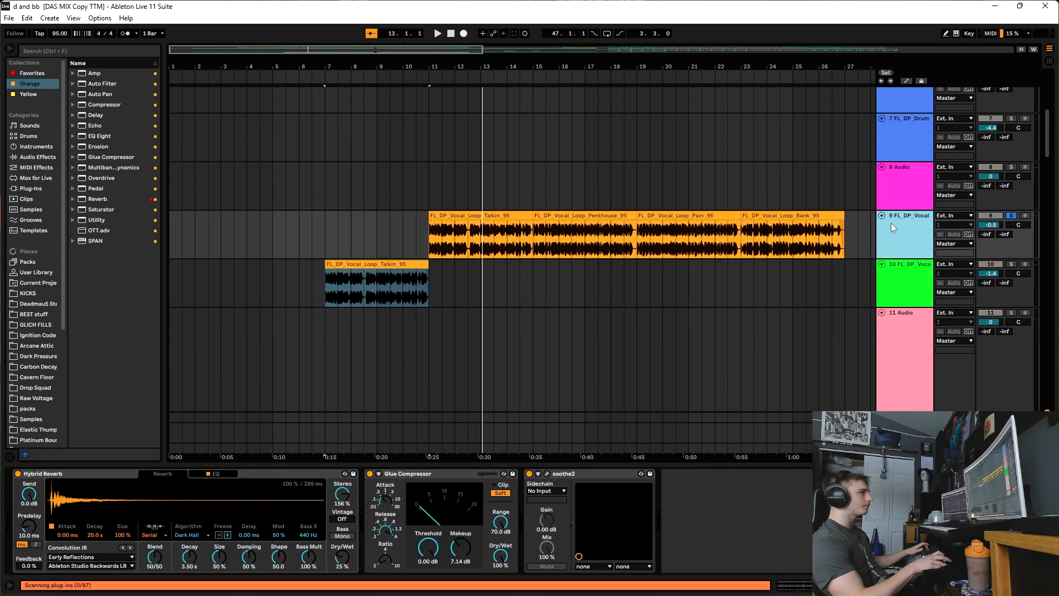
pyautogui.click(478, 216)
pyautogui.click(585, 215)
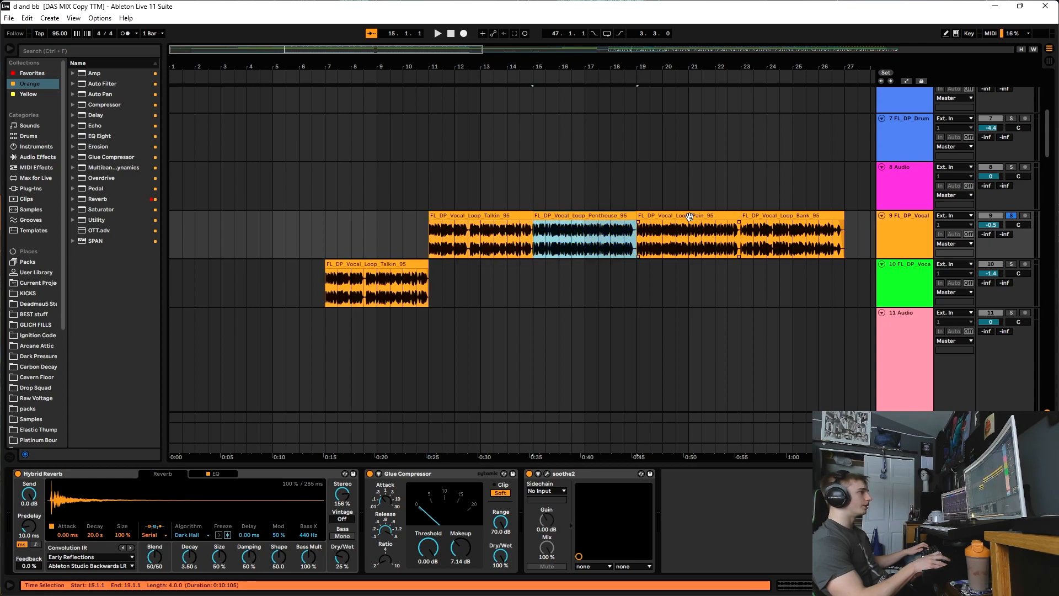
pyautogui.click(466, 87)
pyautogui.press('space')
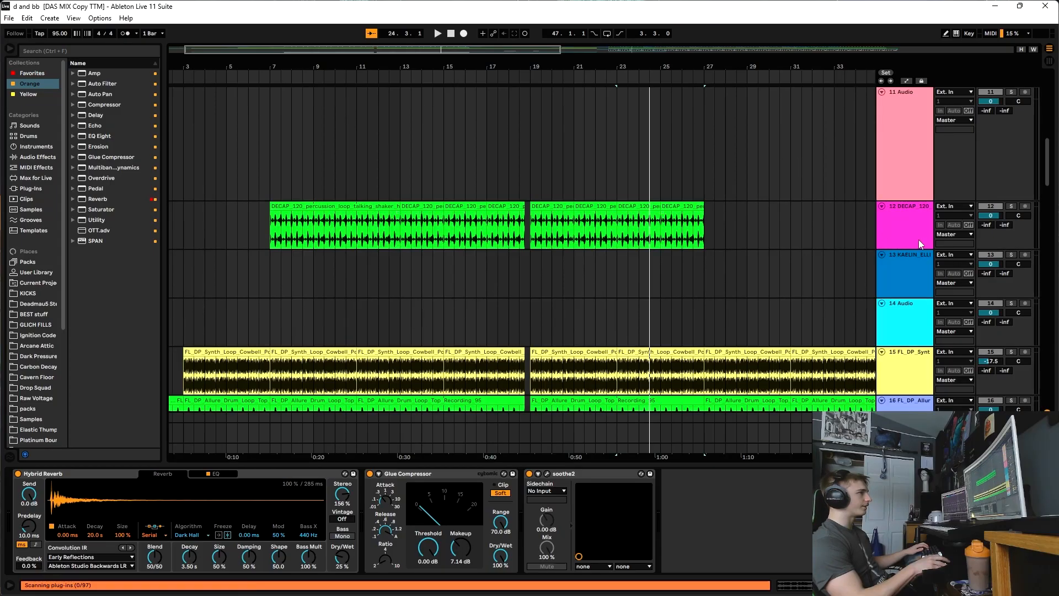
# Step: Solo the DECAP talking shaker percussion loop on track 12 and play it from bar 13
pyautogui.click(919, 243)
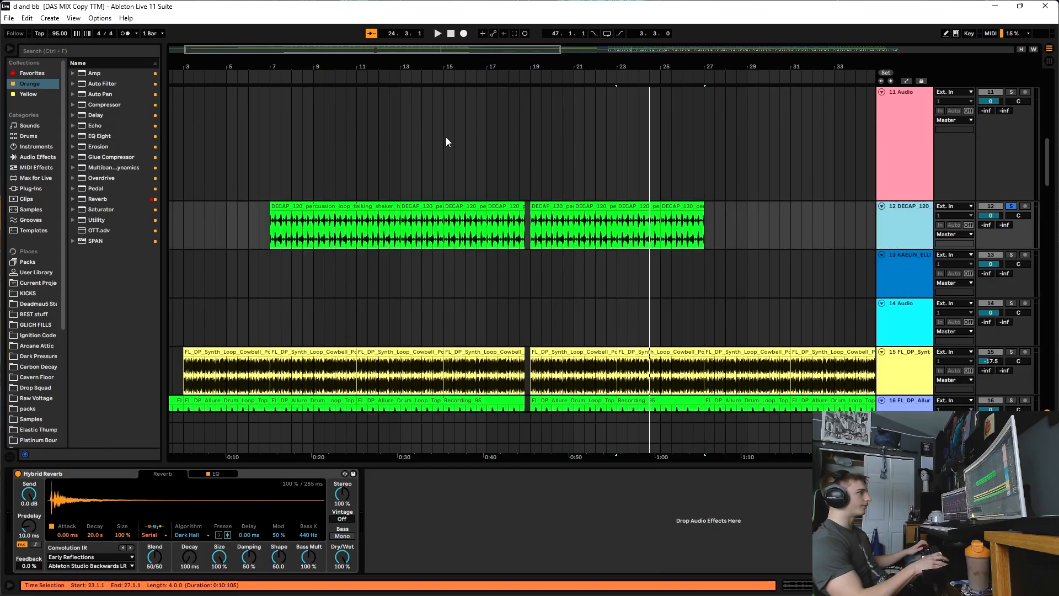
pyautogui.click(408, 72)
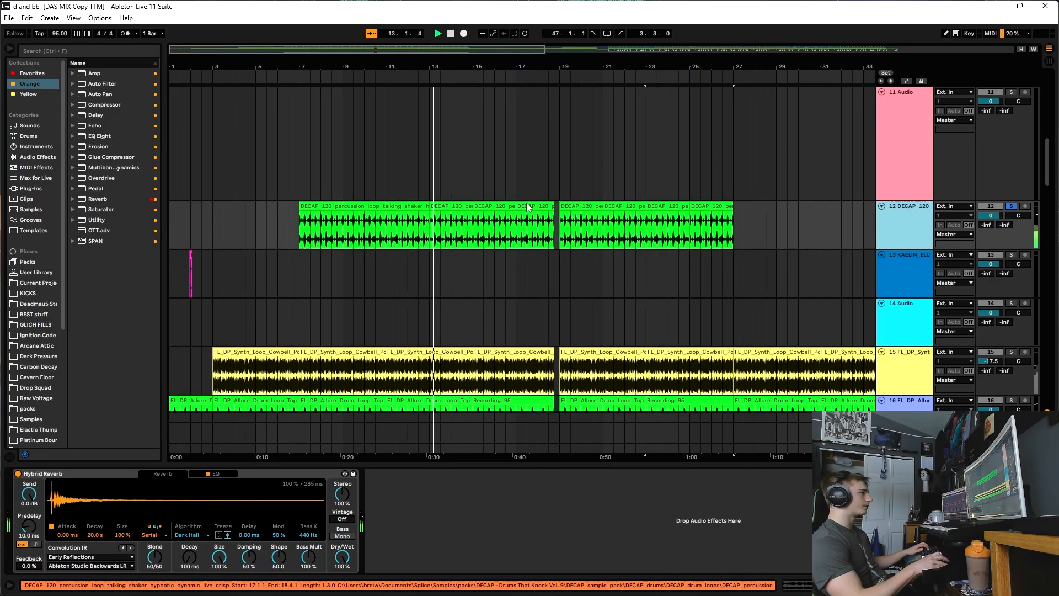
pyautogui.scroll(3, 493, 211)
pyautogui.scroll(-3, 456, 306)
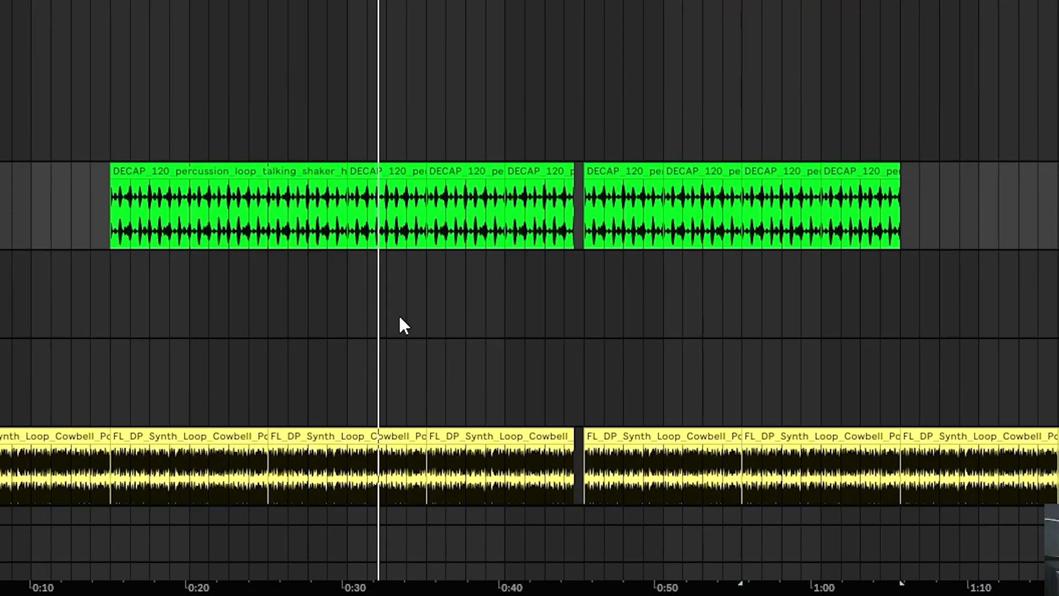
# Step: Audition the soloed cowbell synth loop on track 15 from bar 10, and solo the Allure drum loop on track 16 to hear it
pyautogui.scroll(-2, 401, 325)
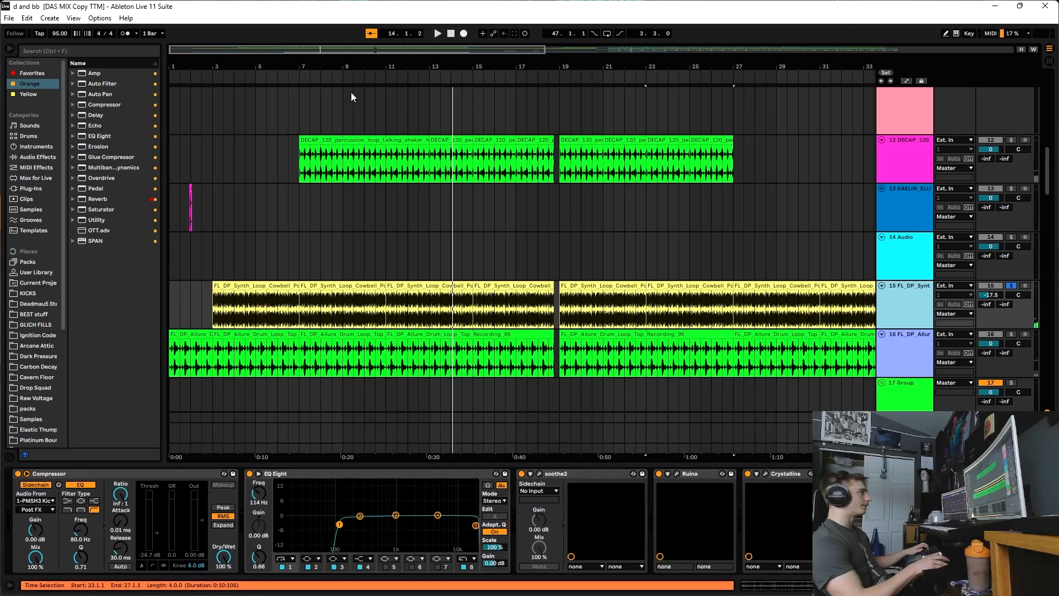
pyautogui.click(370, 77)
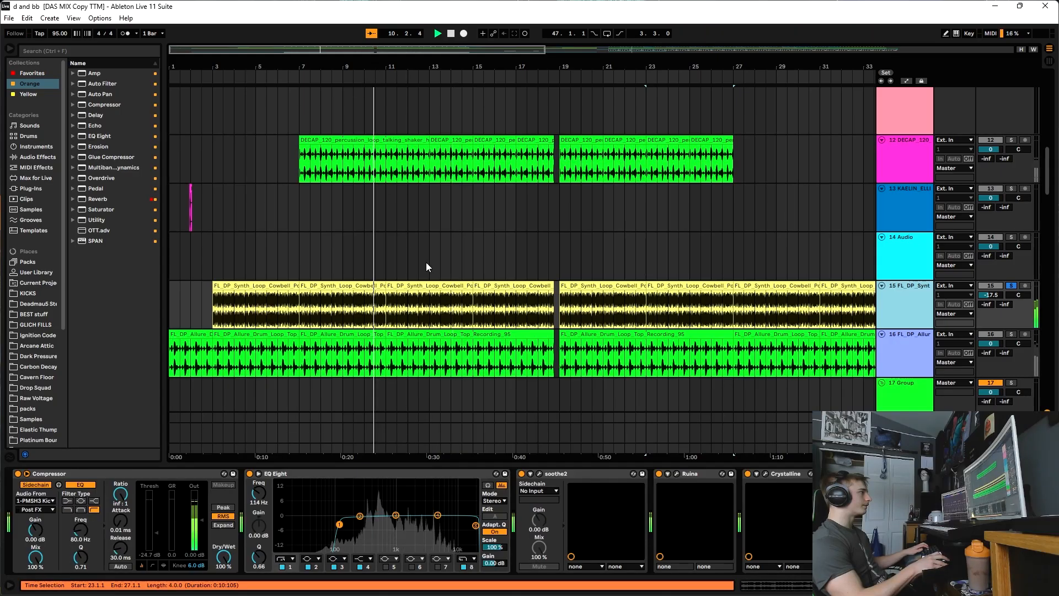
pyautogui.click(896, 359)
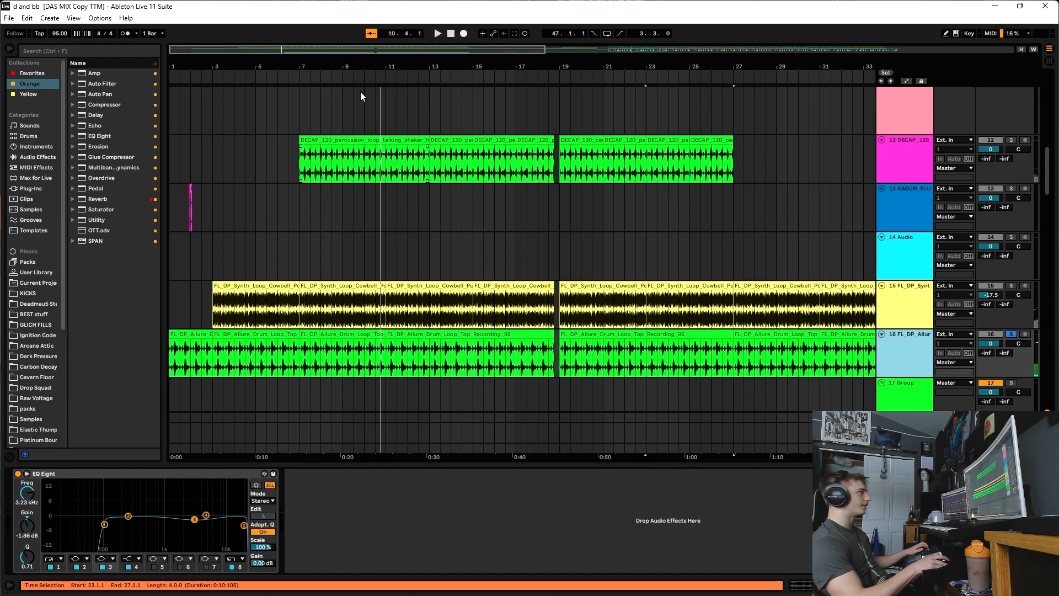
pyautogui.scroll(3, 560, 263)
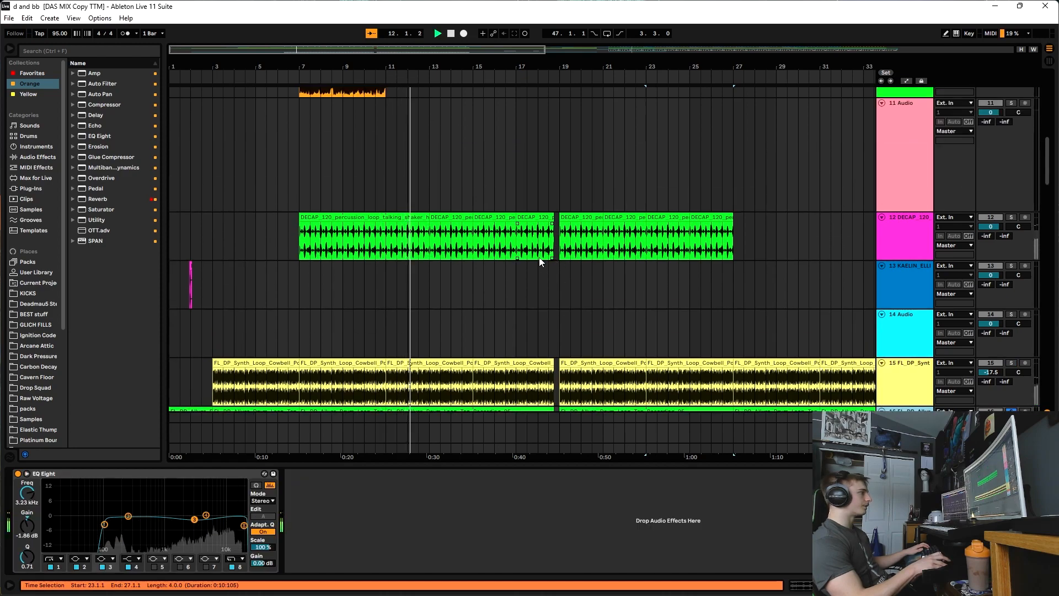
pyautogui.scroll(-2, 533, 248)
pyautogui.scroll(-4, 533, 248)
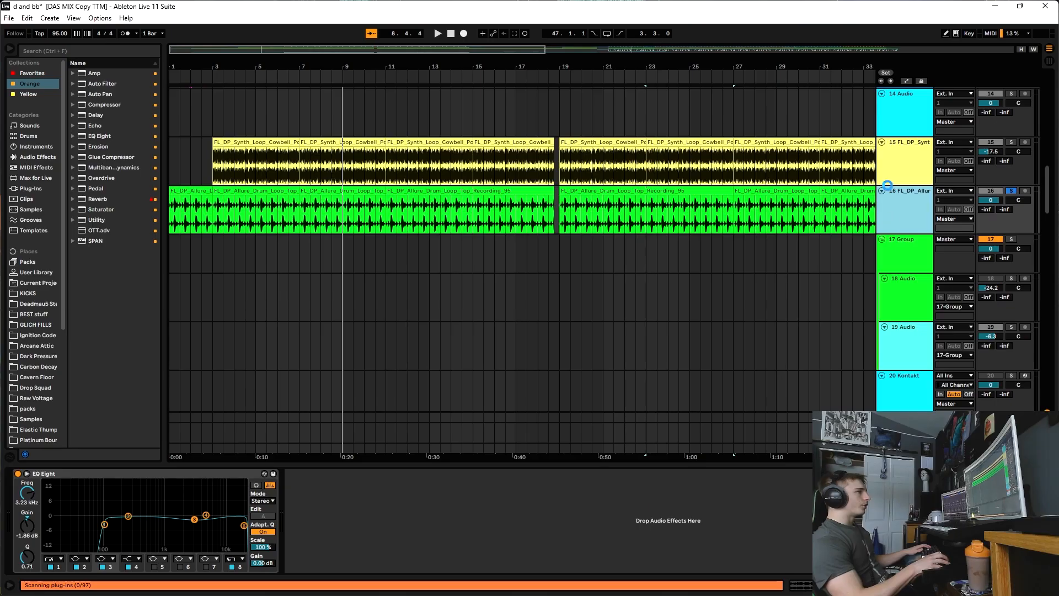
# Step: Solo the lead synth on track 41 and show its sampler, Saturator and EQ Eight devices
pyautogui.click(888, 179)
pyautogui.click(892, 206)
pyautogui.scroll(-5, 683, 209)
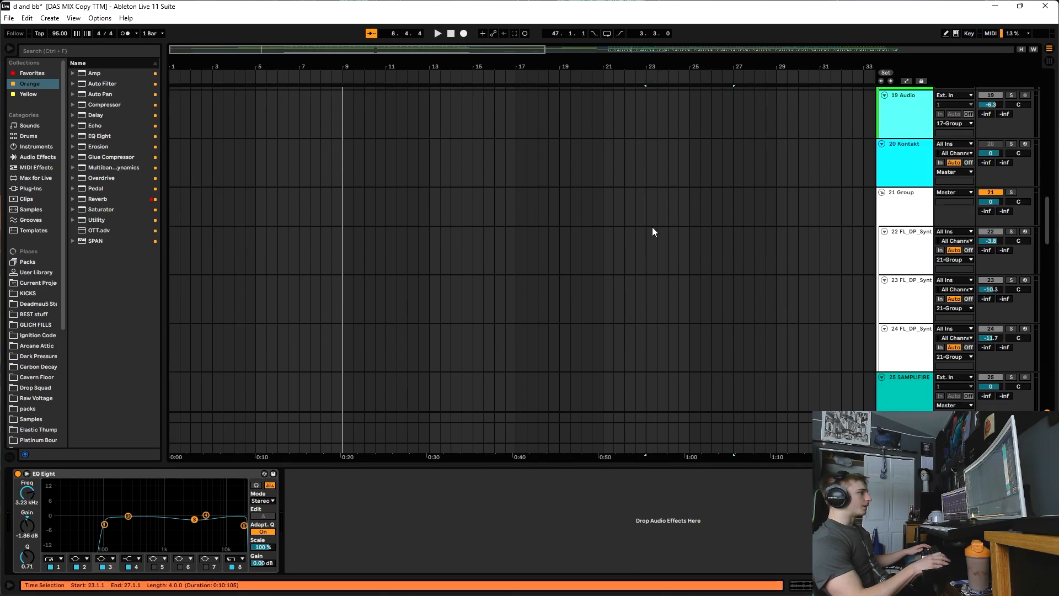
pyautogui.scroll(-15, 651, 231)
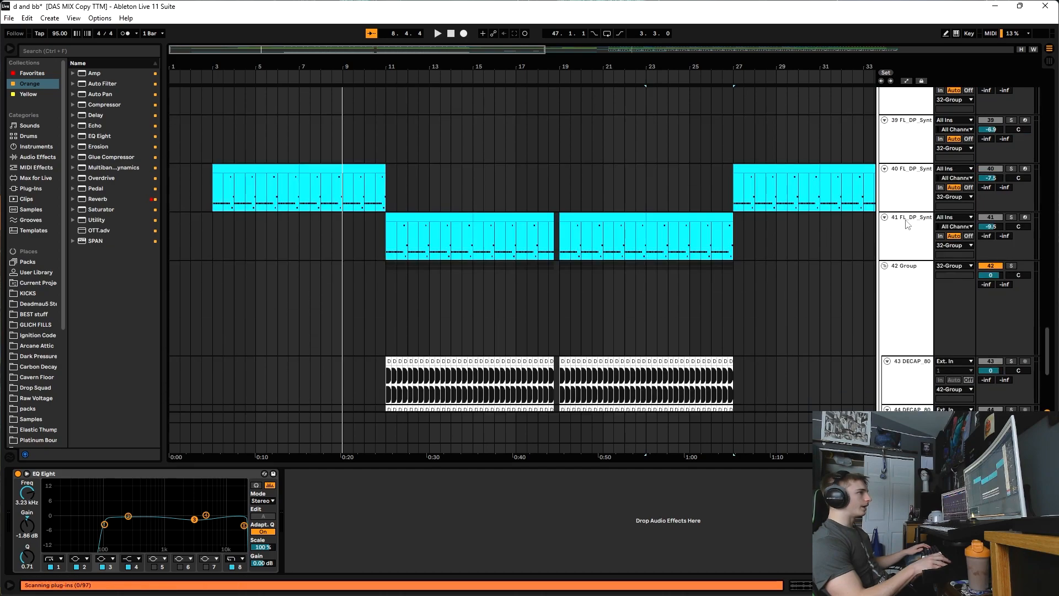
pyautogui.click(910, 222)
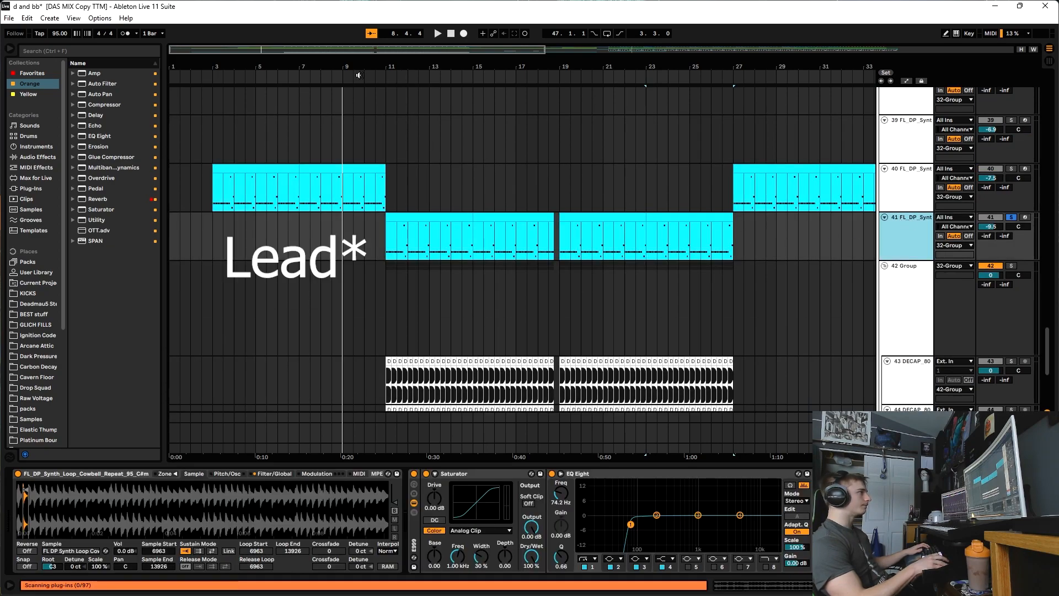
# Step: Solo the lead synth on track 40 and play it from bar 7
pyautogui.press('Up')
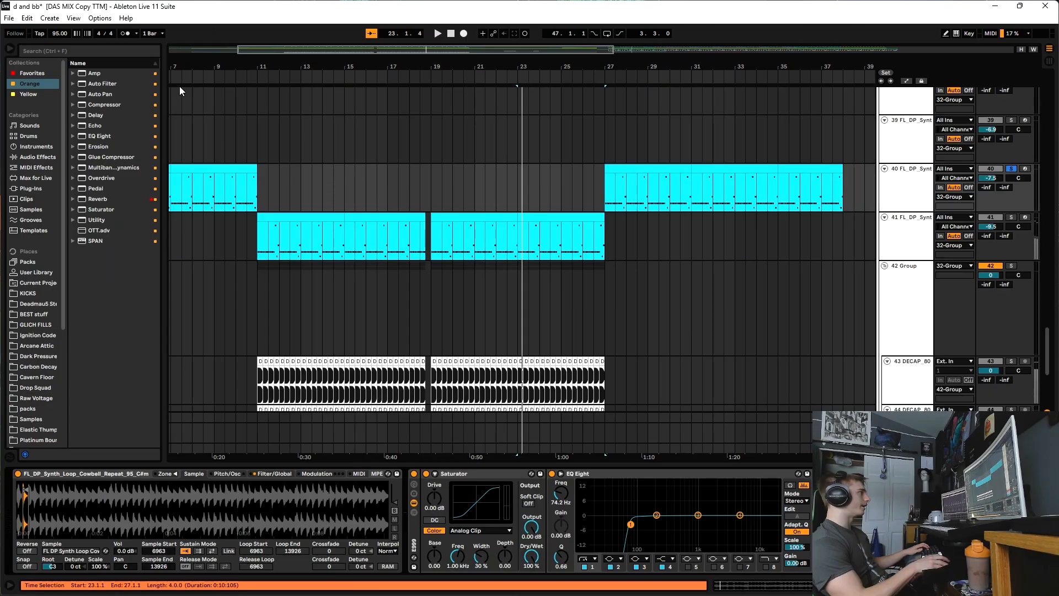
pyautogui.moveTo(176, 72); pyautogui.dragTo(173, 74)
pyautogui.click(177, 74)
pyautogui.hscroll(-5, 270, 168)
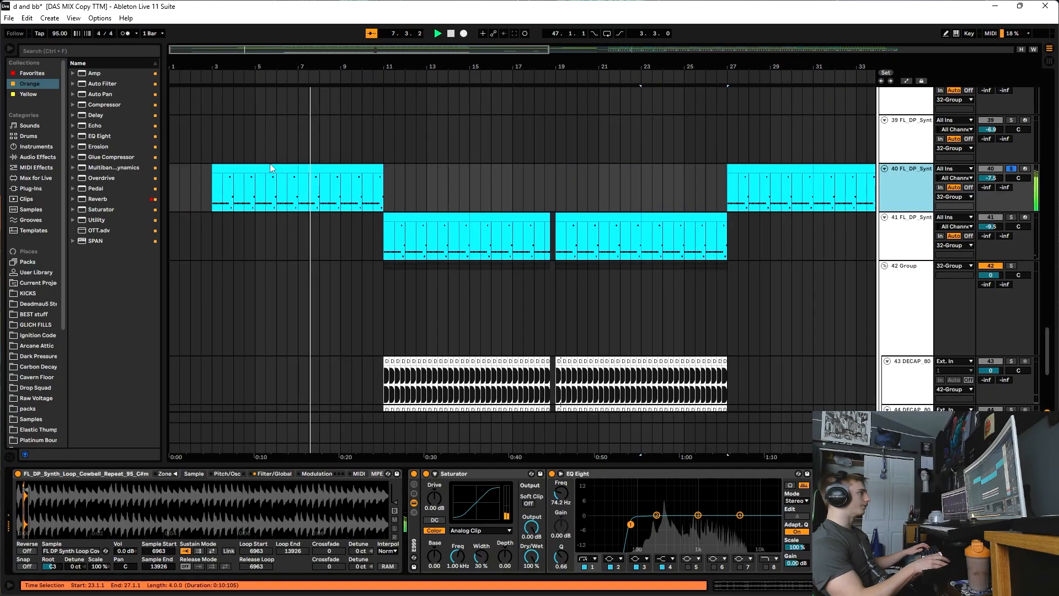
# Step: Open track 40's MIDI clip at bar 7, enlarge the note editor to examine the lead pattern, and collapse the editor again
pyautogui.click(313, 177)
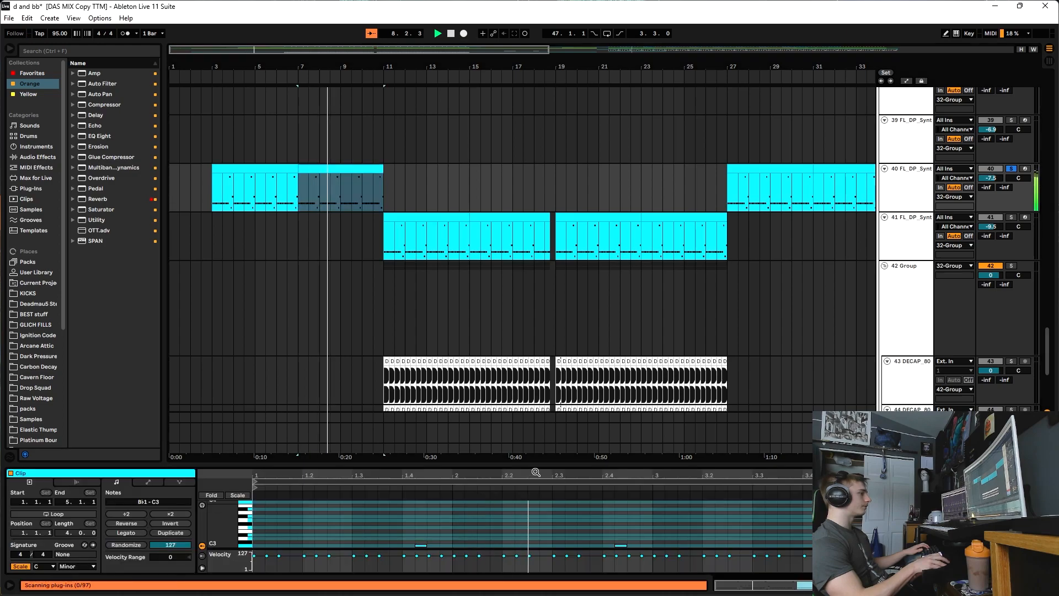
pyautogui.moveTo(531, 466); pyautogui.dragTo(533, 317)
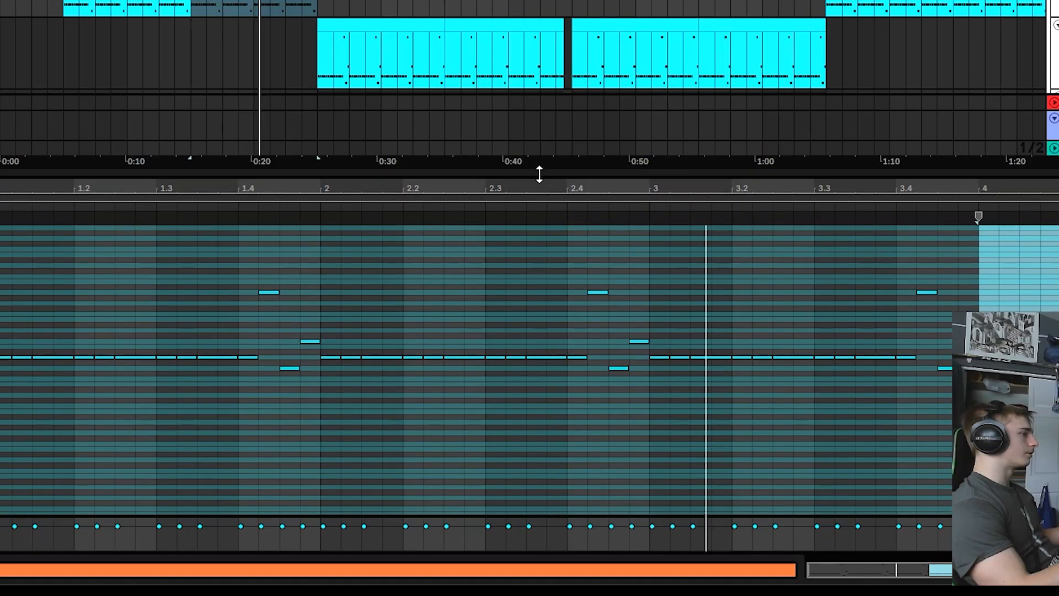
pyautogui.moveTo(539, 174); pyautogui.dragTo(540, 568)
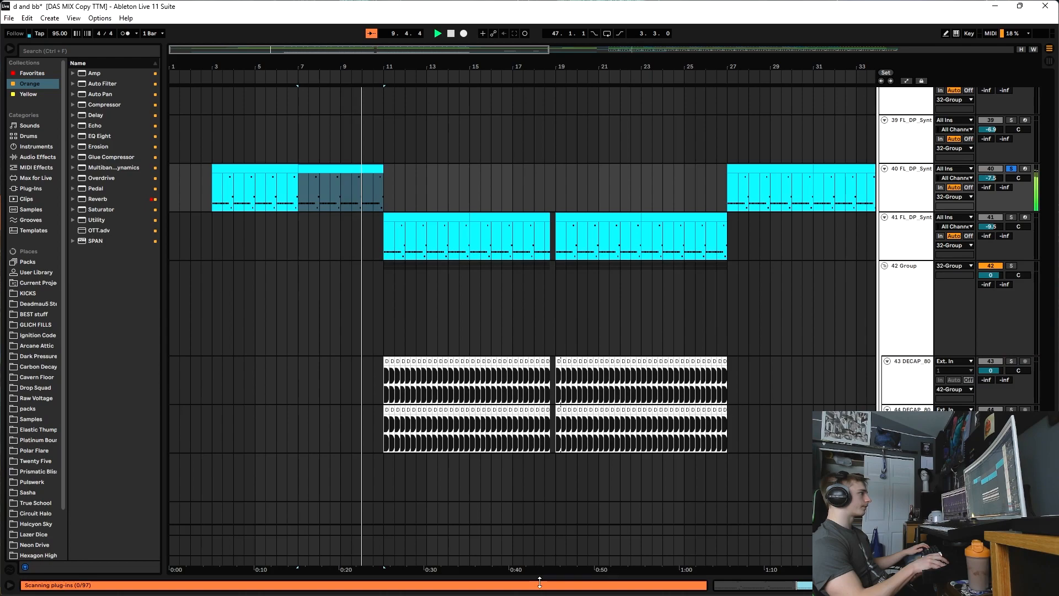
# Step: Solo track 41 and play its lead synth part in the drop, stopping playback around bar 14
pyautogui.doubleClick(914, 232)
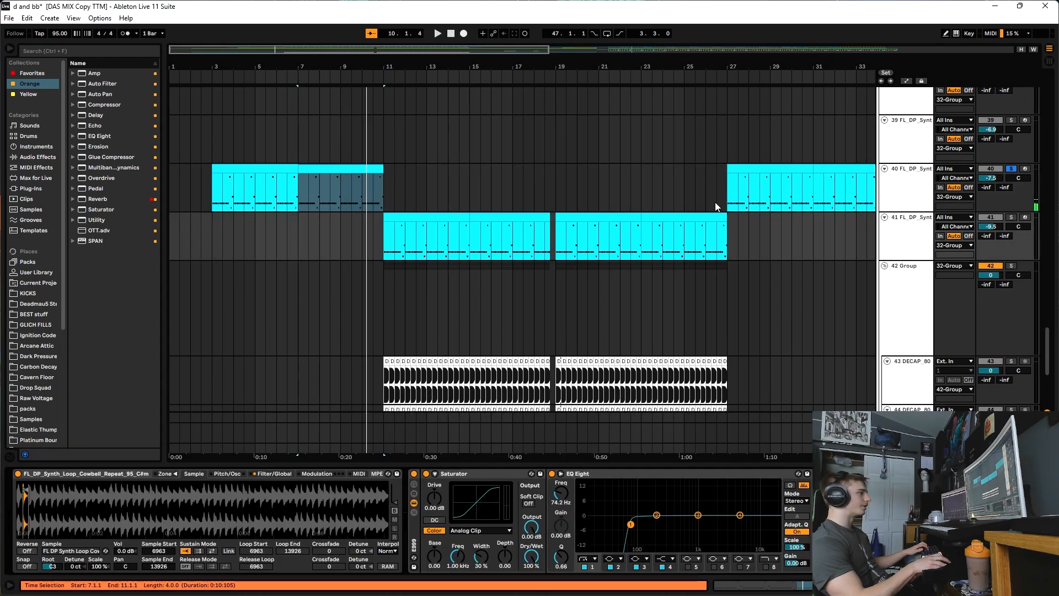
pyautogui.press('s')
pyautogui.press('space')
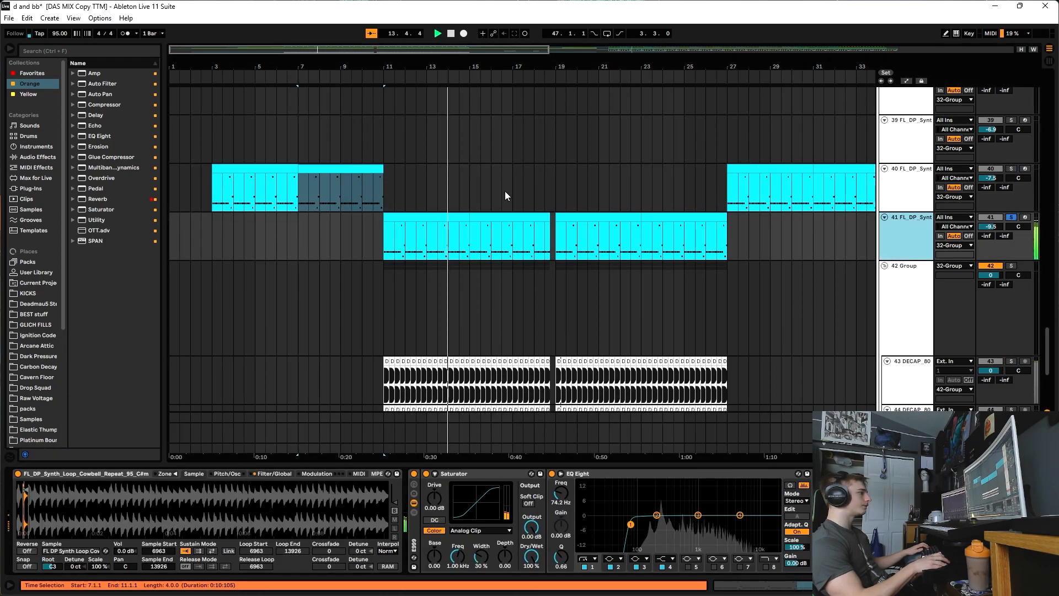
pyautogui.press('space')
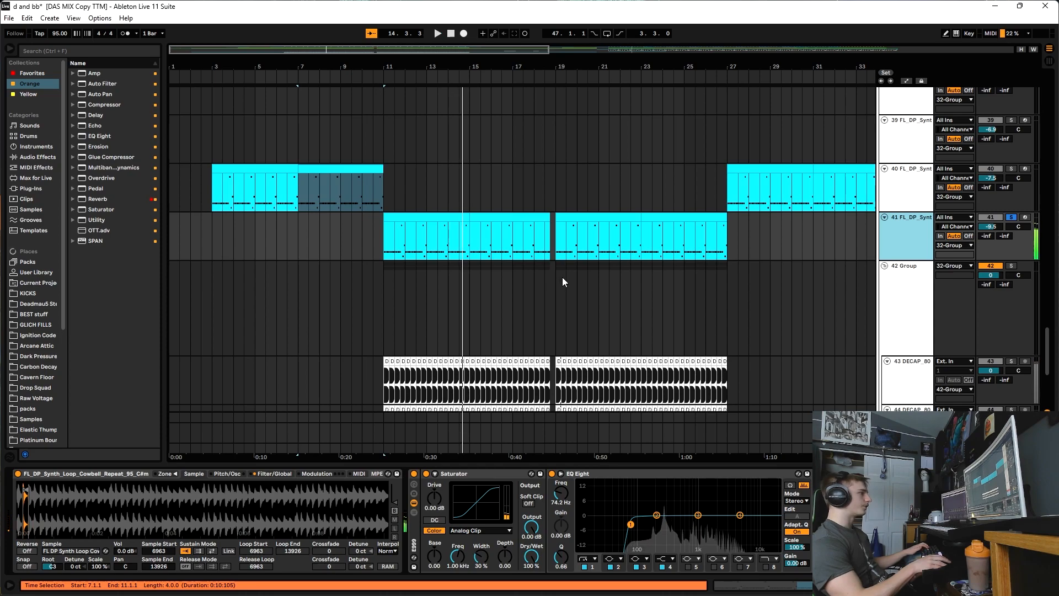
# Step: Solo the DECAP clips on track 43, play them from about bar 11 and zoom in on the pattern
pyautogui.scroll(-3, 562, 277)
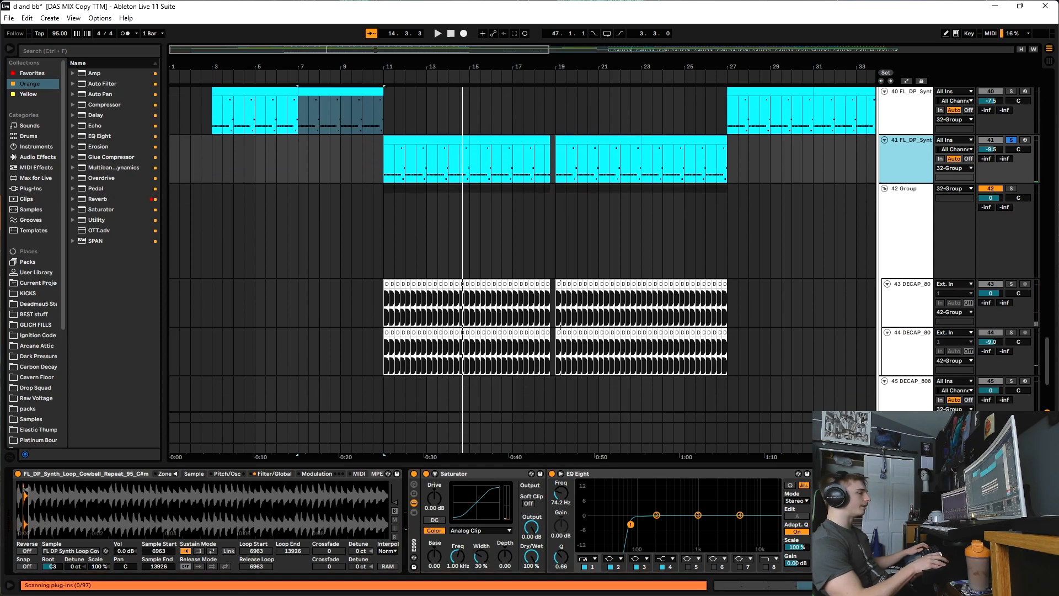
pyautogui.click(923, 307)
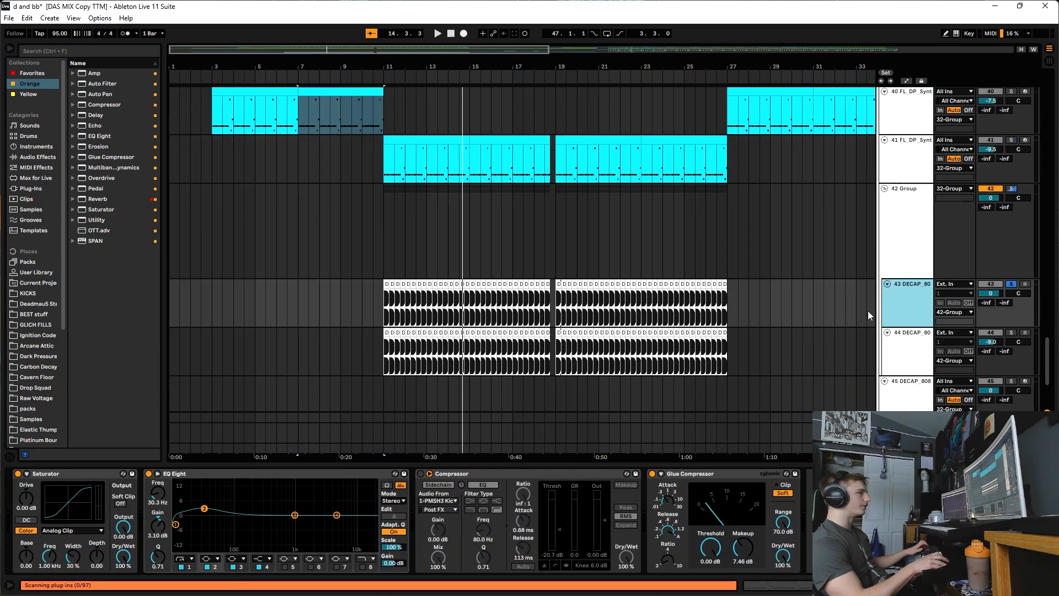
pyautogui.click(395, 77)
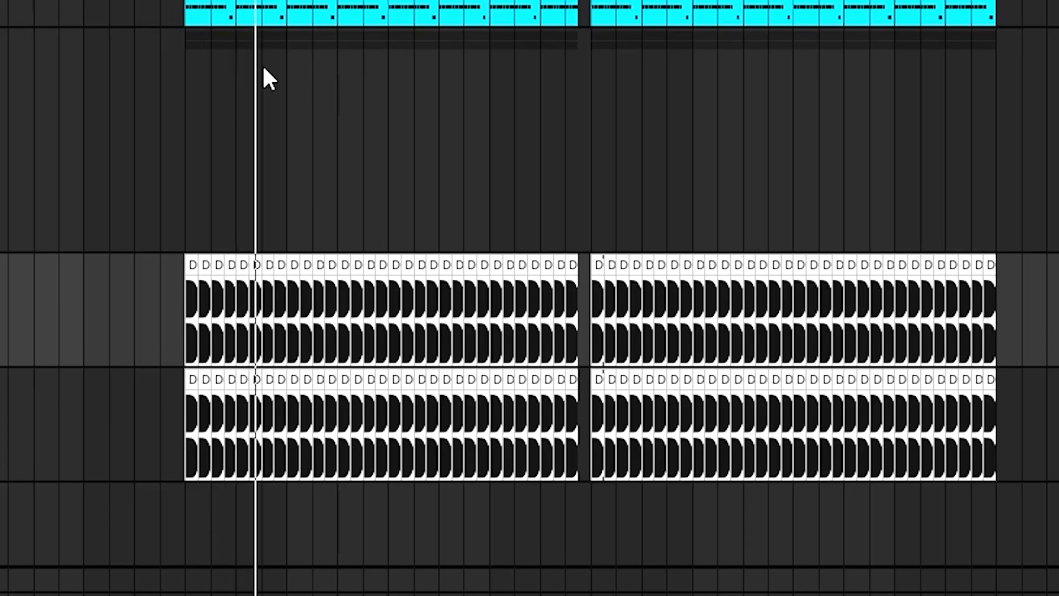
pyautogui.moveTo(625, 1); pyautogui.dragTo(490, 184)
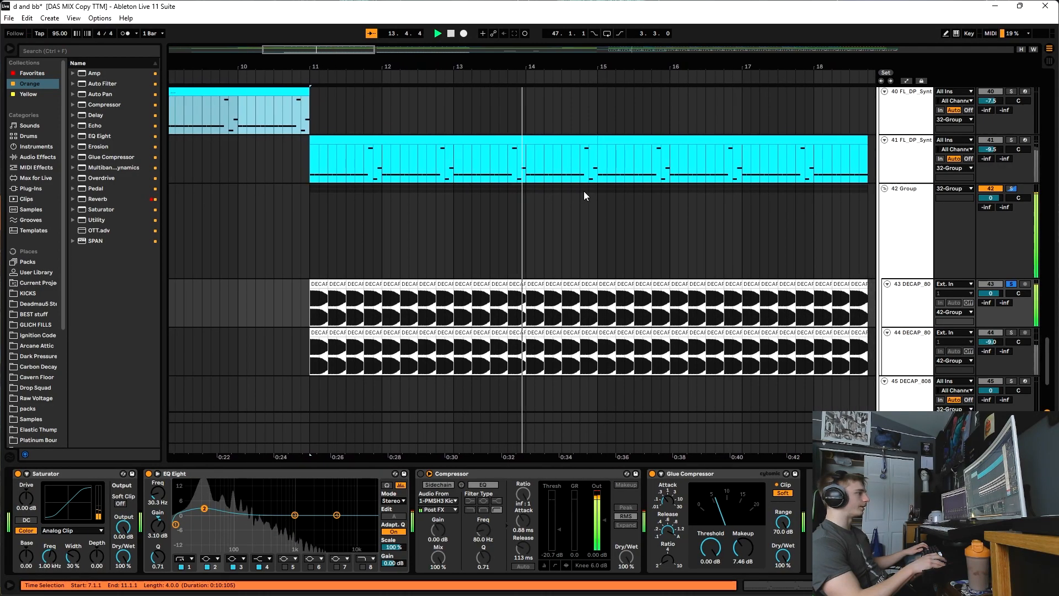
# Step: Stop playback, then solo the DECAP clips on track 44 and play them from bar 11
pyautogui.press('space')
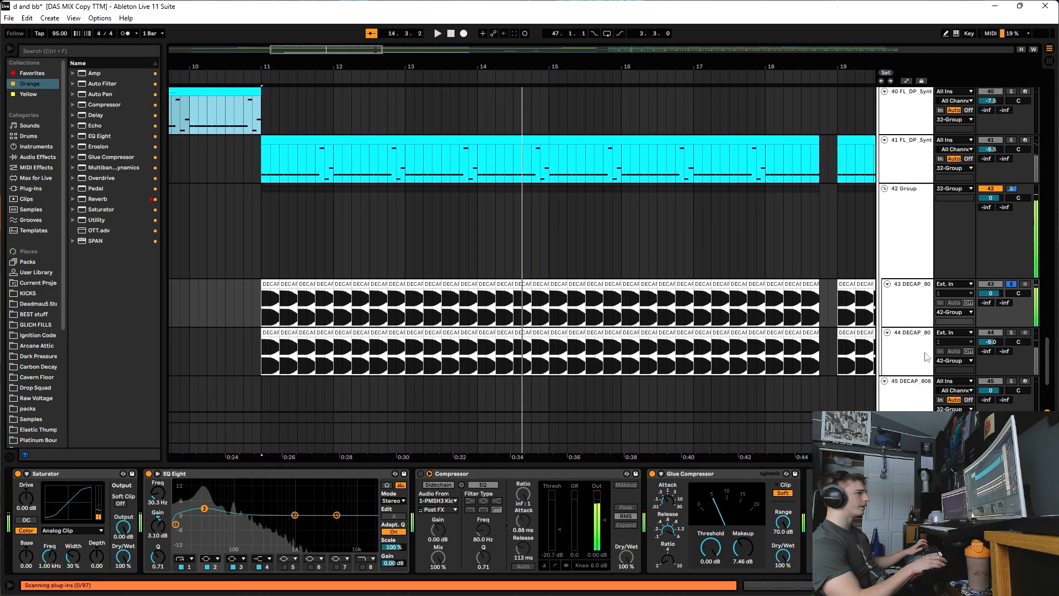
pyautogui.click(926, 357)
pyautogui.click(264, 77)
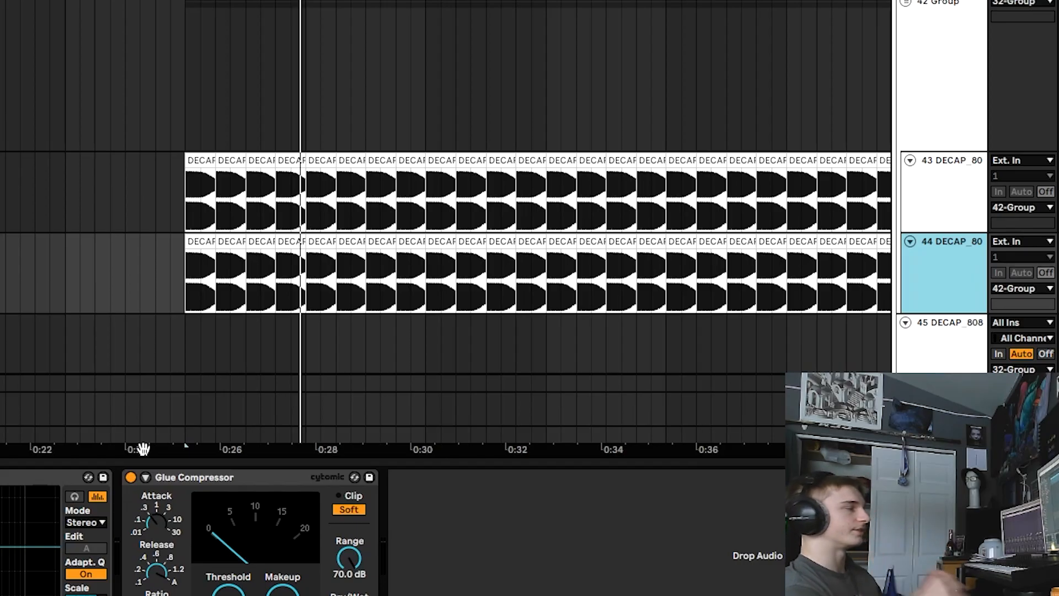
pyautogui.scroll(-2, 413, 112)
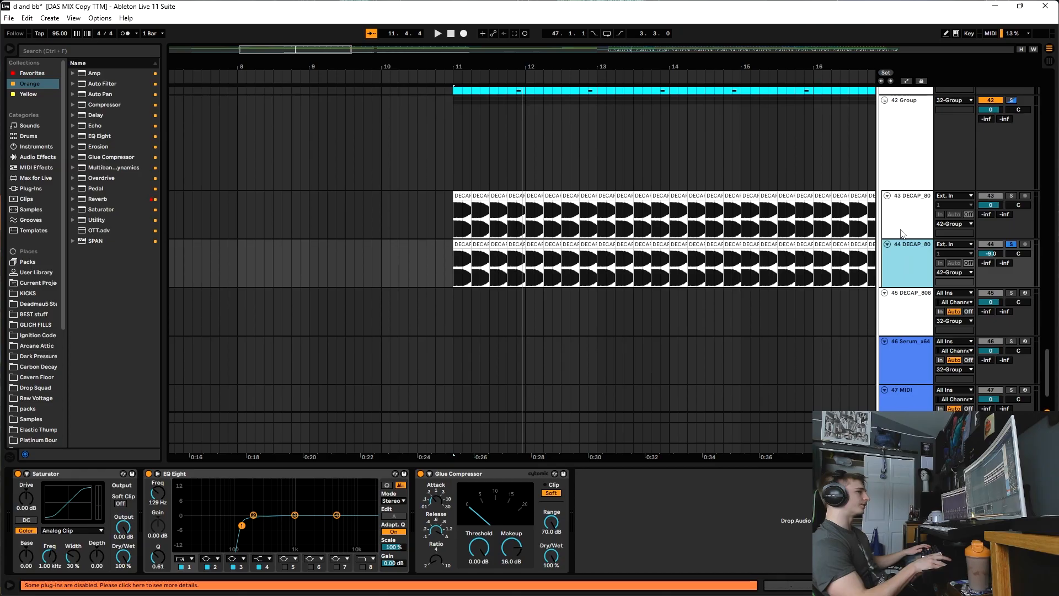
pyautogui.click(934, 58)
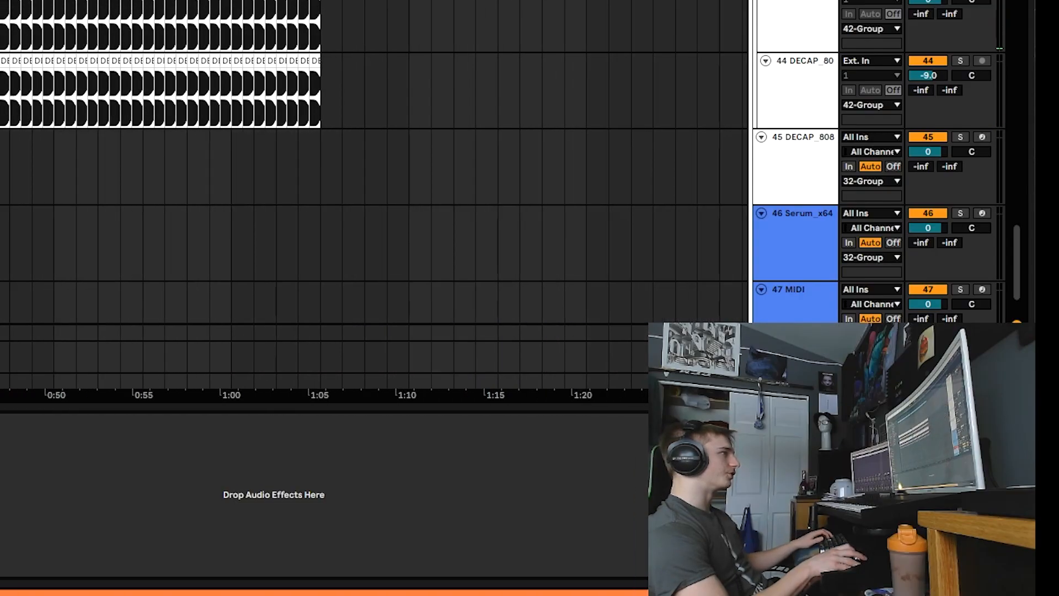
# Step: Play the full mix from bar 27 and look through the Serum and lead synth tracks active in that section
pyautogui.scroll(5, 497, 165)
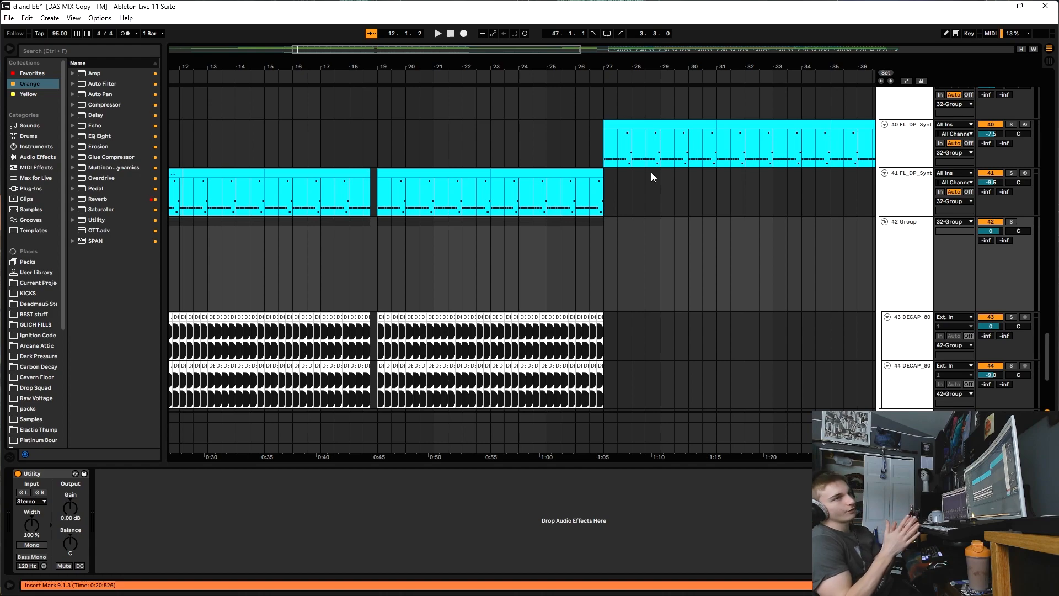
pyautogui.scroll(5, 776, 266)
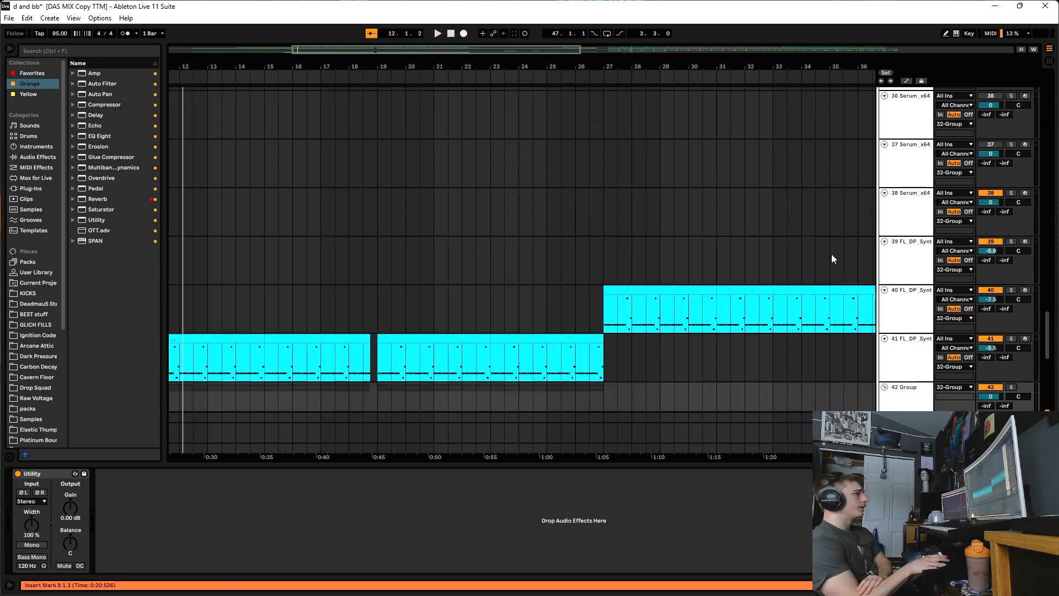
pyautogui.click(617, 79)
pyautogui.scroll(8, 685, 212)
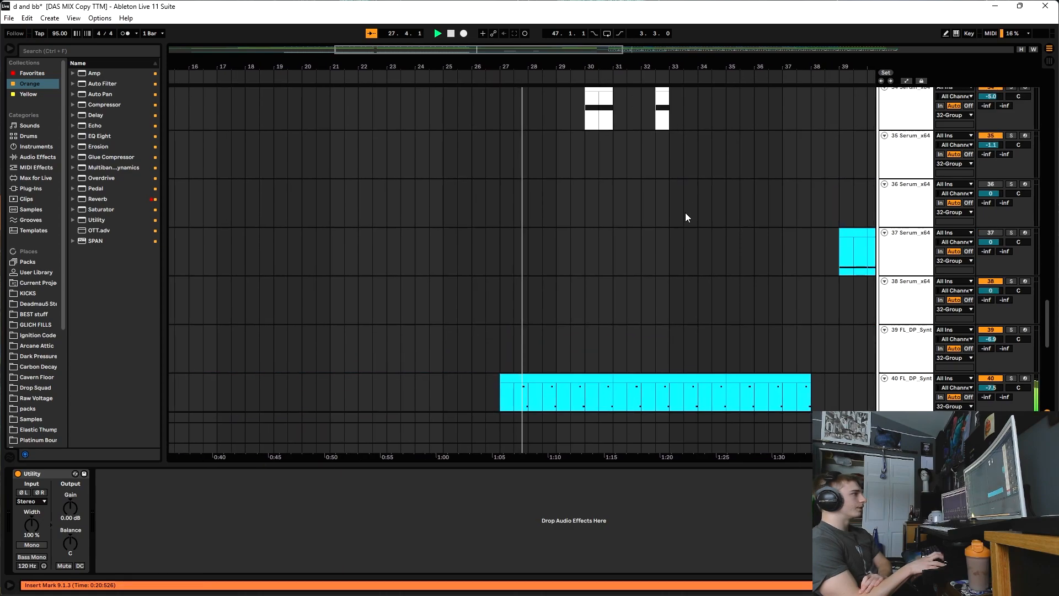
pyautogui.scroll(2, 672, 193)
pyautogui.scroll(-6, 665, 193)
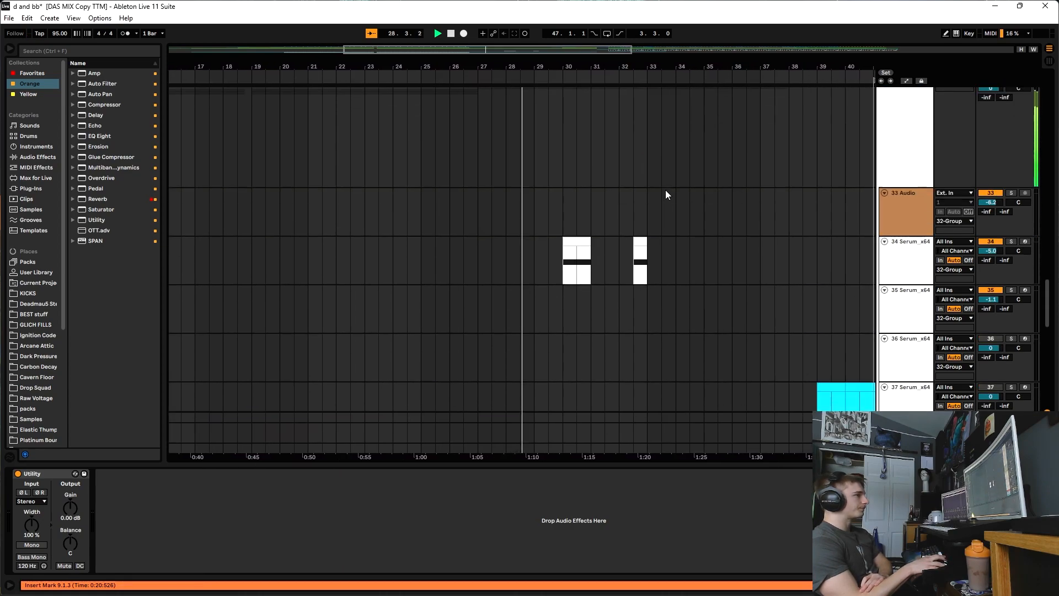
pyautogui.scroll(-6, 804, 303)
pyautogui.scroll(5, 783, 275)
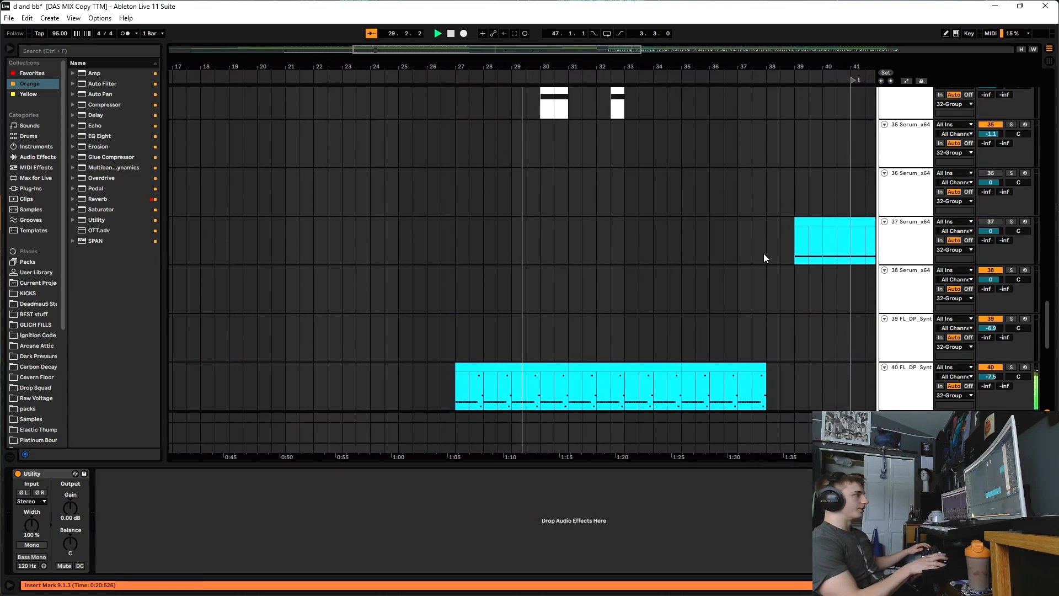
# Step: Solo the Serum part on track 34 and play it from about bar 30
pyautogui.click(904, 160)
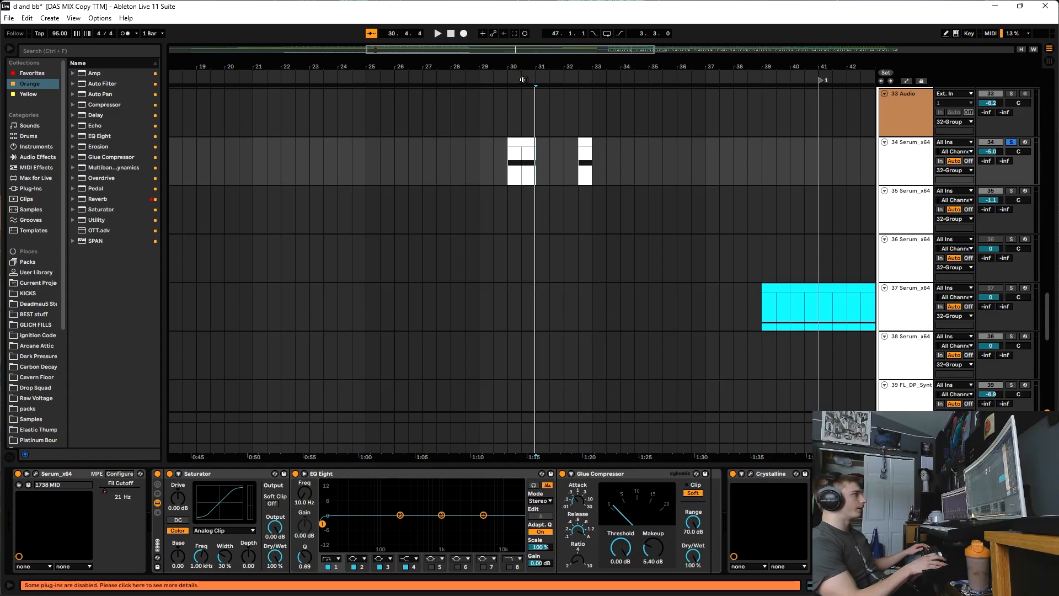
pyautogui.click(523, 79)
pyautogui.scroll(2, 717, 166)
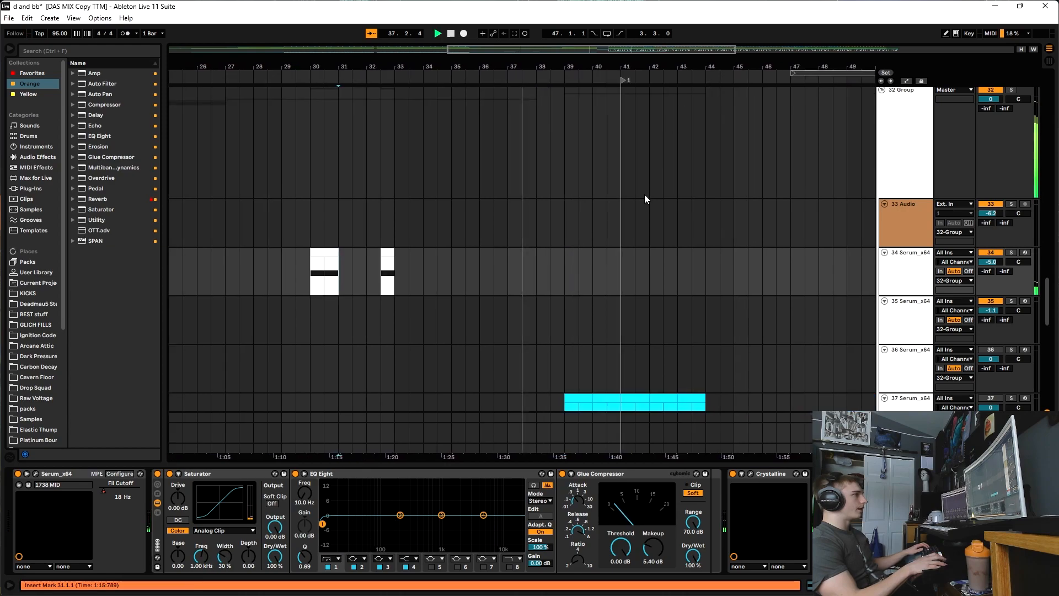
# Step: Follow the full mix through the lead synth tracks and stop playback at bar 39
pyautogui.scroll(-5, 644, 194)
pyautogui.scroll(-1, 645, 337)
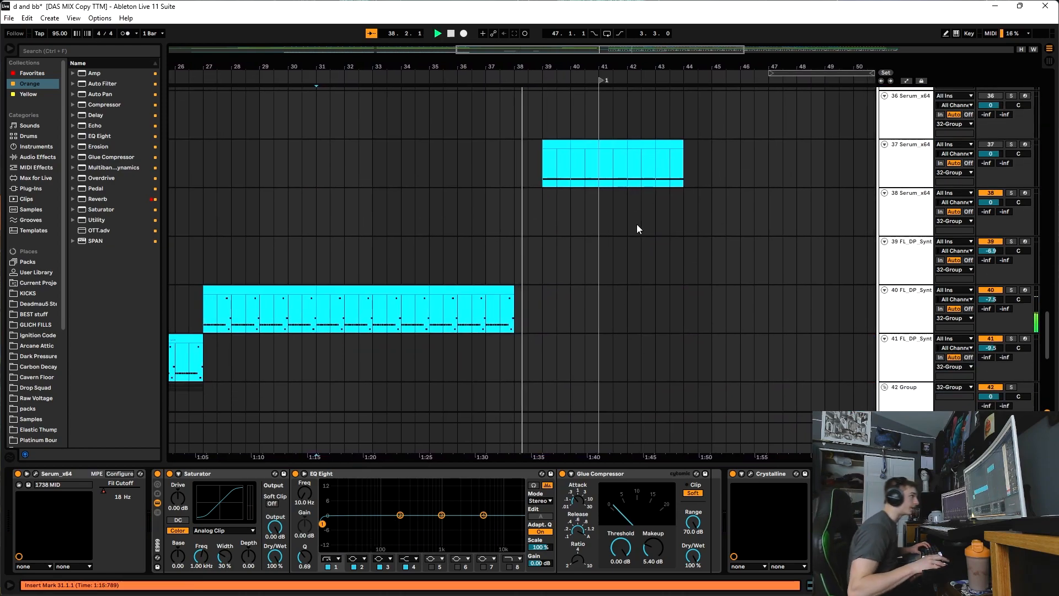
pyautogui.press('space')
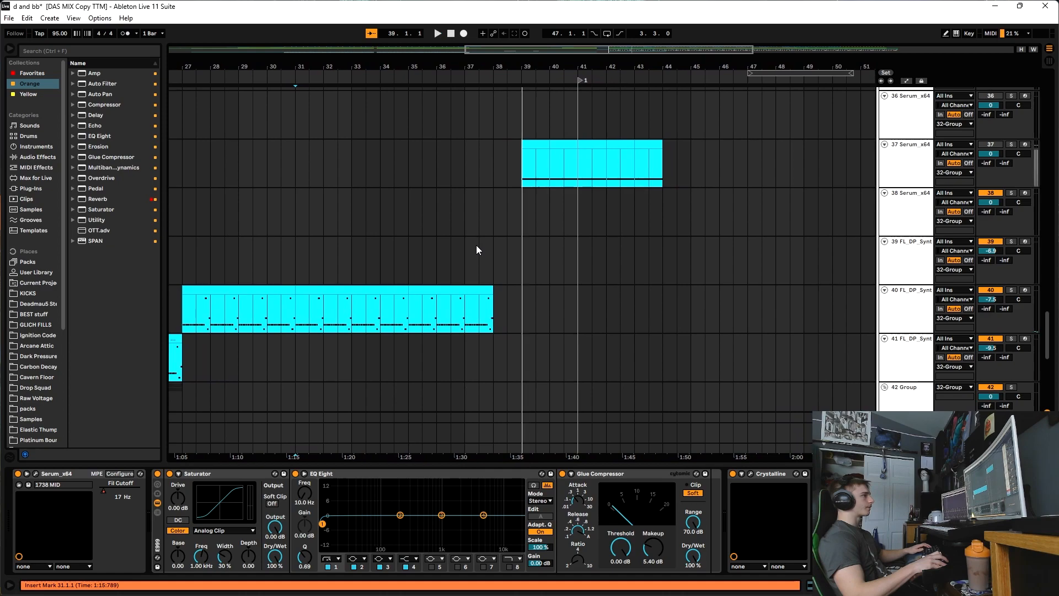
# Step: Solo the FL_DP_Synth clip on track 23 and play it from bar 38 to bar 39
pyautogui.scroll(4, 485, 240)
pyautogui.scroll(10, 497, 232)
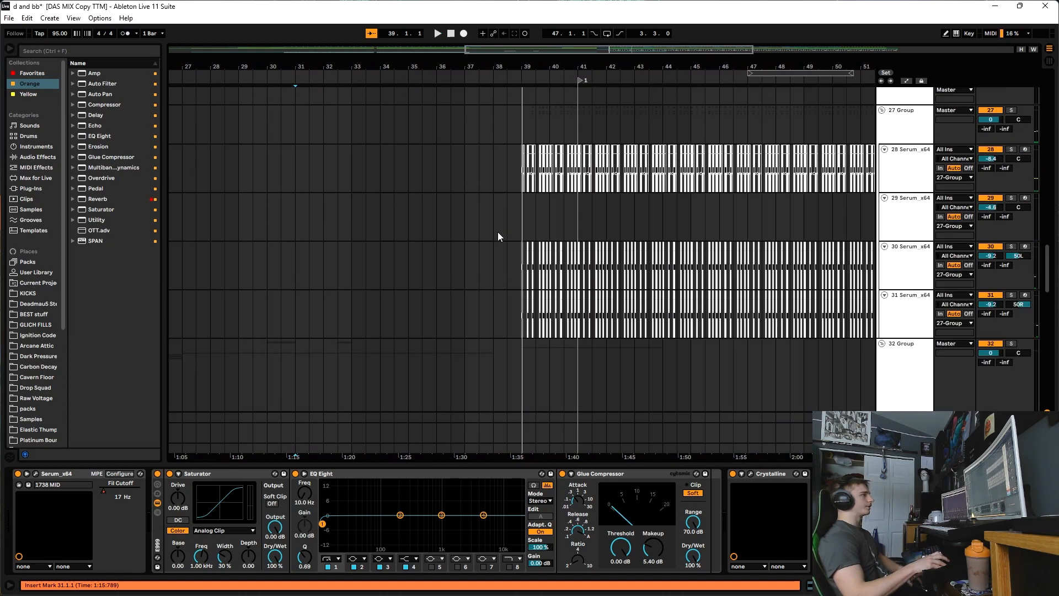
pyautogui.scroll(1, 497, 192)
pyautogui.click(508, 189)
pyautogui.press('space')
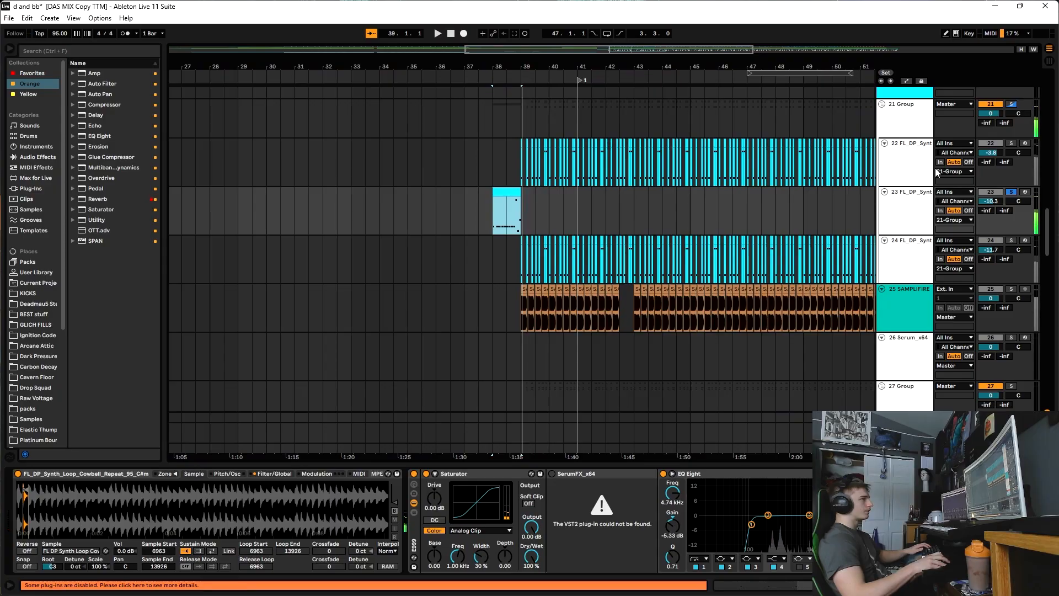
# Step: Solo and play the FL_DP_Synth cowbell layers on tracks 22 and 24 in turn from bar 39
pyautogui.click(898, 164)
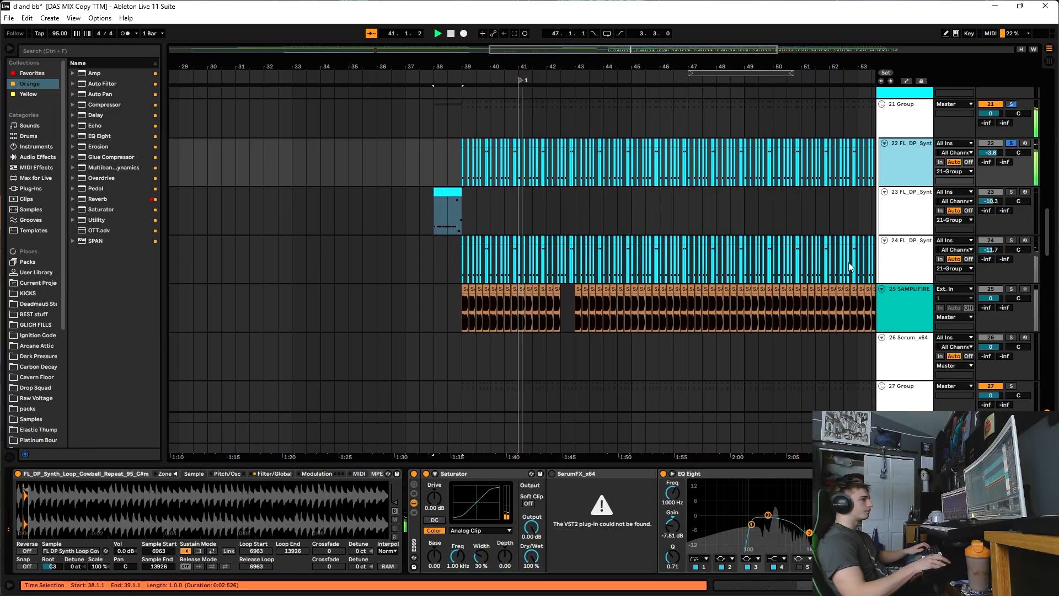
pyautogui.click(888, 266)
pyautogui.press('space')
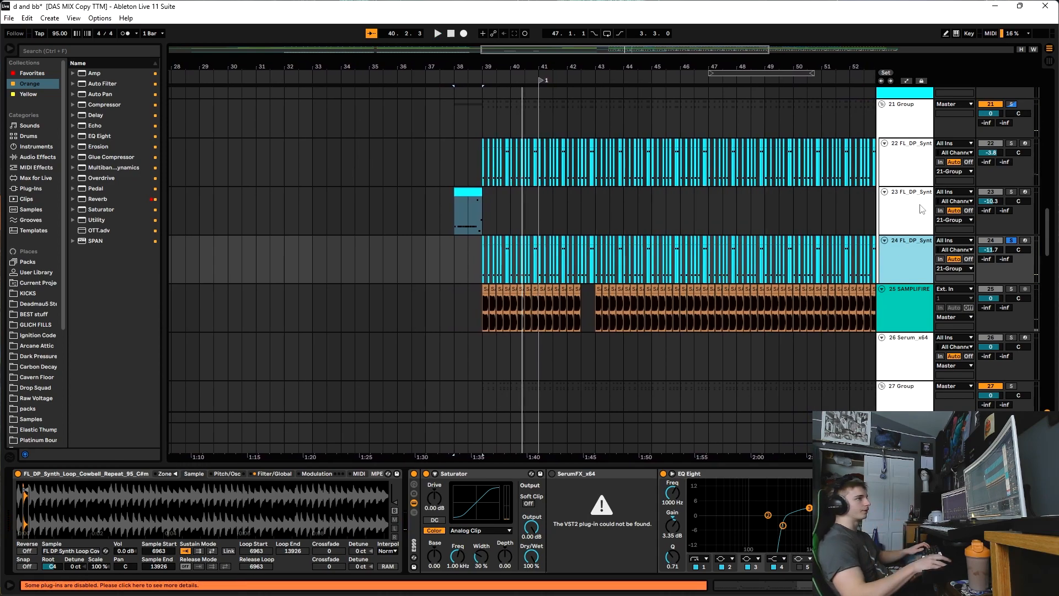
pyautogui.click(908, 166)
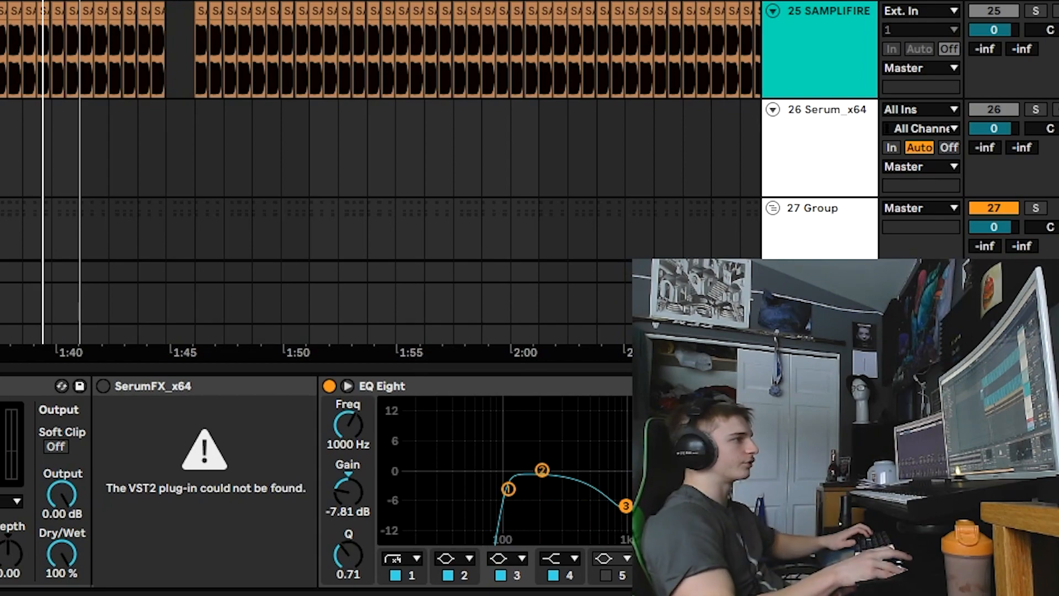
# Step: Solo the SAMPLIFIRE clips on track 25, play them from bar 39 and stop playback
pyautogui.scroll(-2, 380, 132)
pyautogui.click(821, 33)
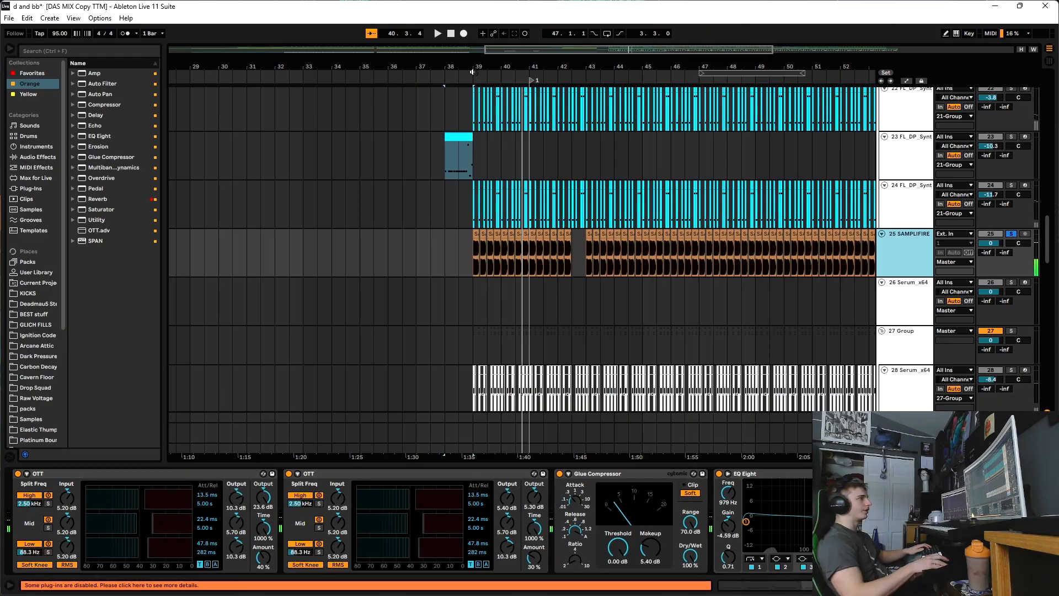
pyautogui.click(472, 72)
pyautogui.scroll(-5, 601, 186)
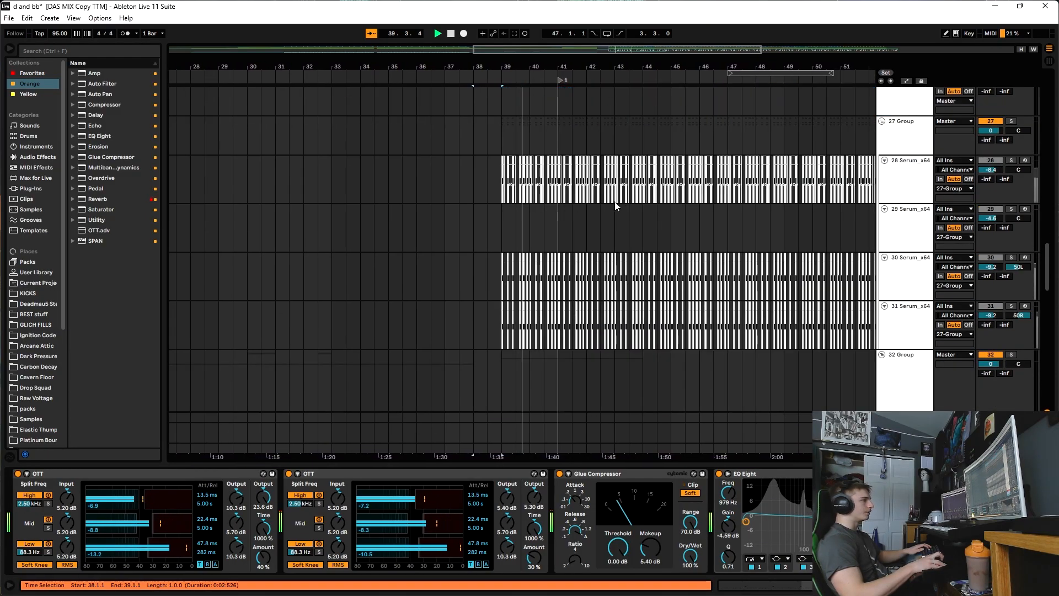
pyautogui.scroll(-3, 640, 193)
pyautogui.scroll(2, 717, 178)
pyautogui.press('space')
# Step: Solo the Serum pattern on track 28 and play it from about bar 39
pyautogui.click(902, 141)
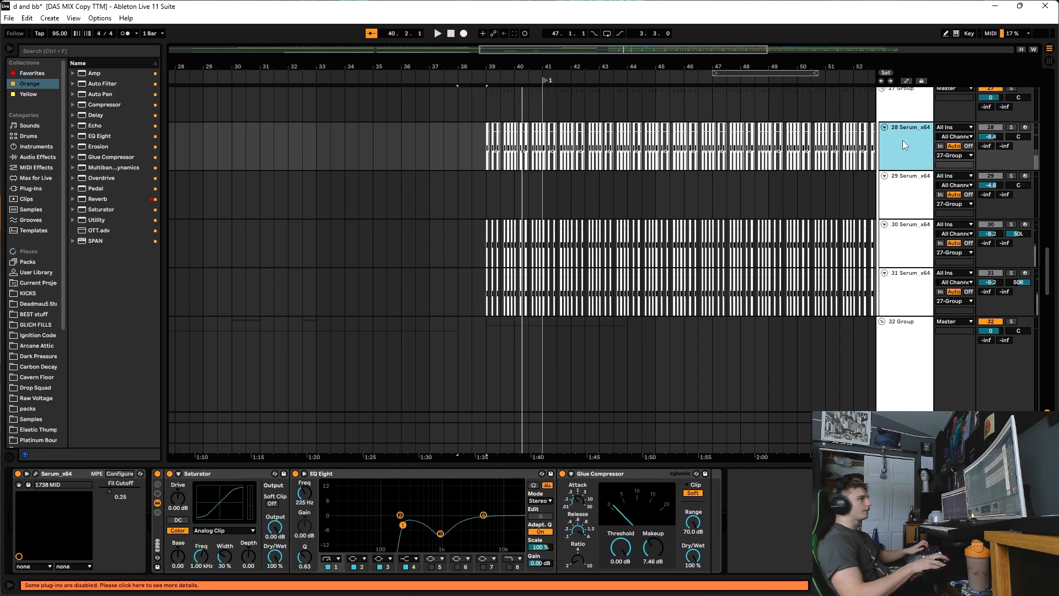
pyautogui.click(502, 74)
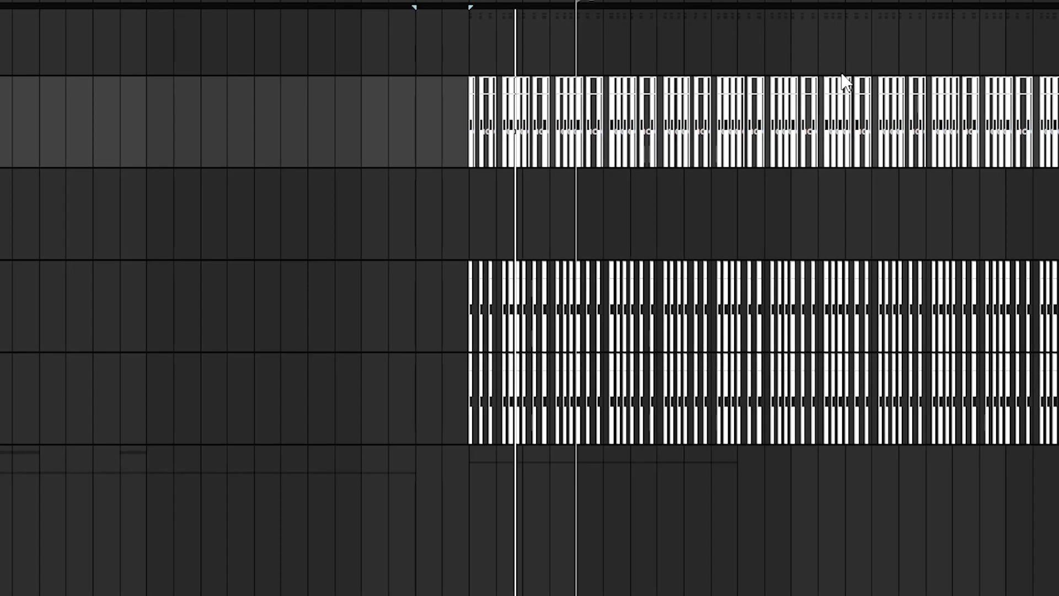
pyautogui.press('space')
# Step: Solo and play the panned Serum layers on tracks 31 and 30 in turn
pyautogui.click(906, 281)
pyautogui.click(491, 4)
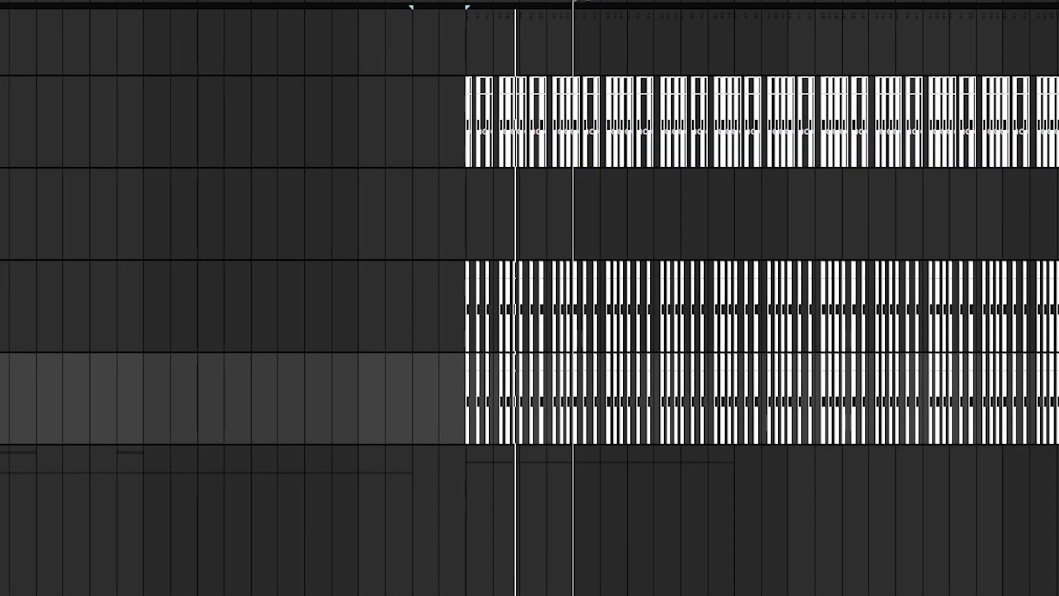
pyautogui.press('space')
pyautogui.click(1053, 306)
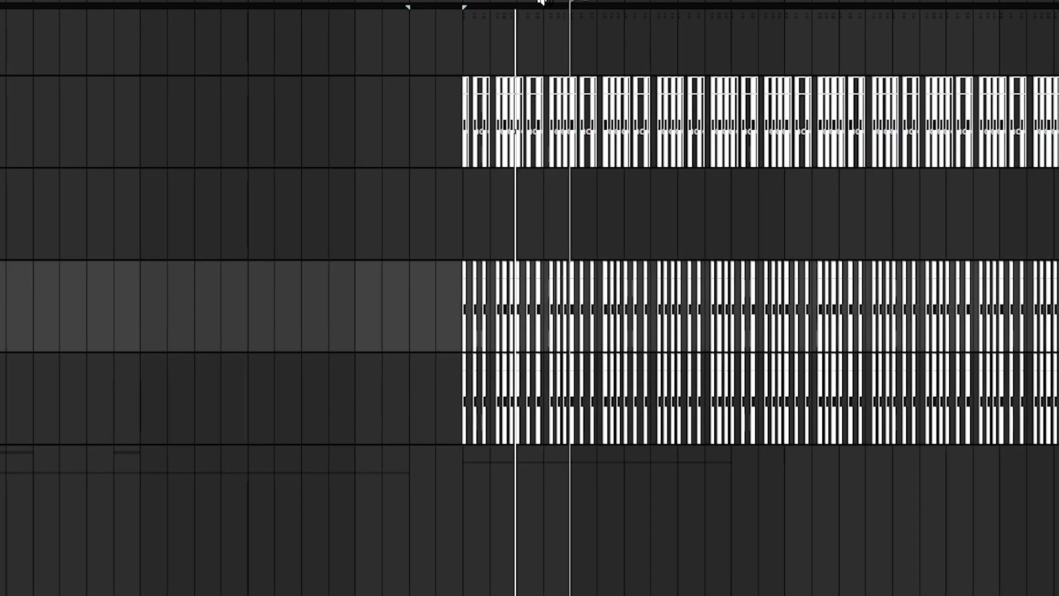
pyautogui.press('space')
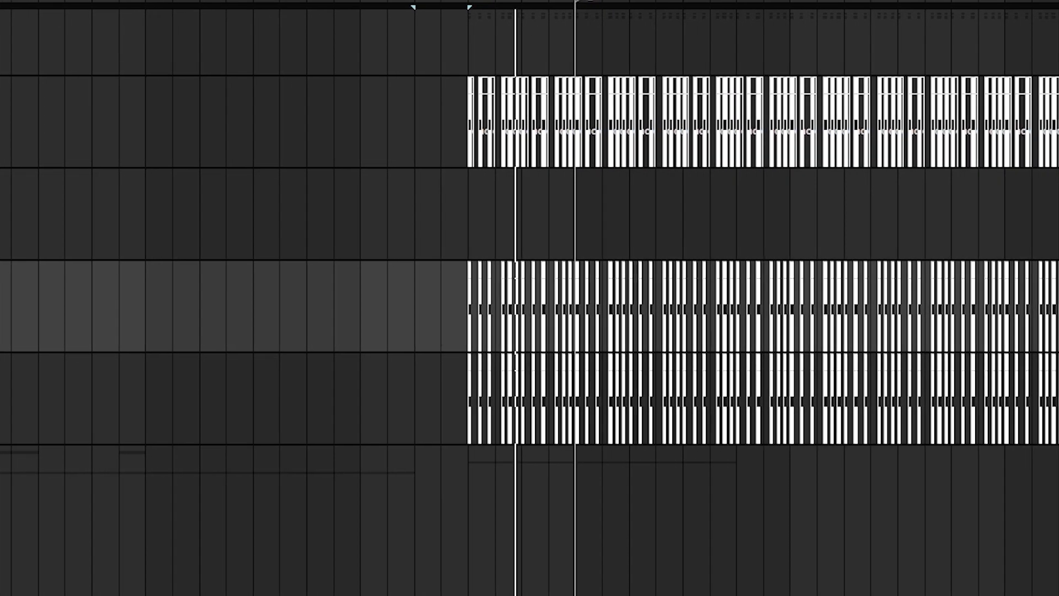
# Step: Play Serum track 28 soloed together with synth tracks 22 and 24 and SAMPLIFIRE track 25
pyautogui.click(1053, 121)
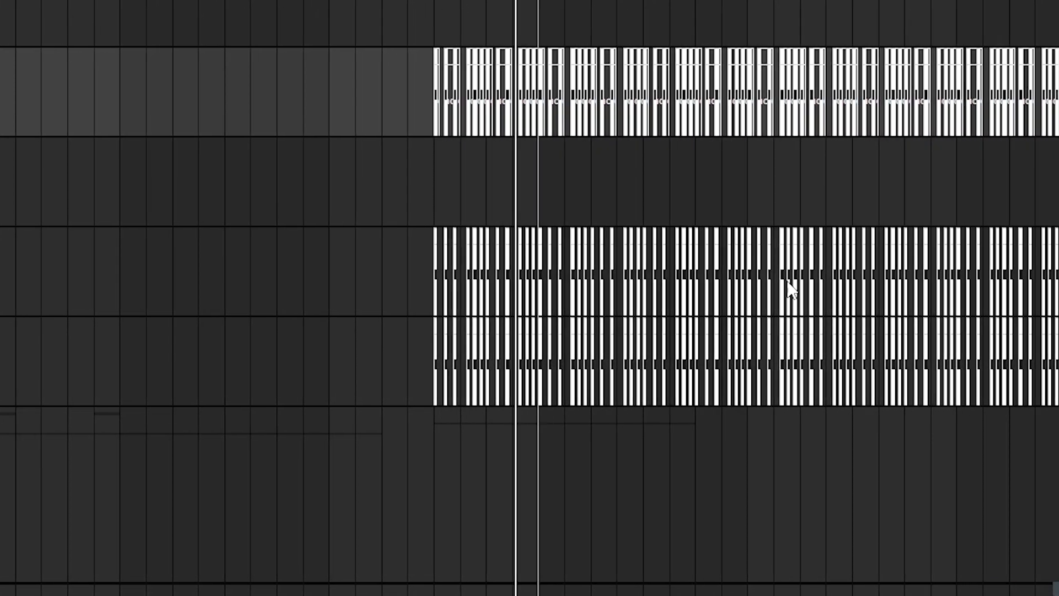
pyautogui.scroll(5, 809, 284)
pyautogui.scroll(3, 808, 280)
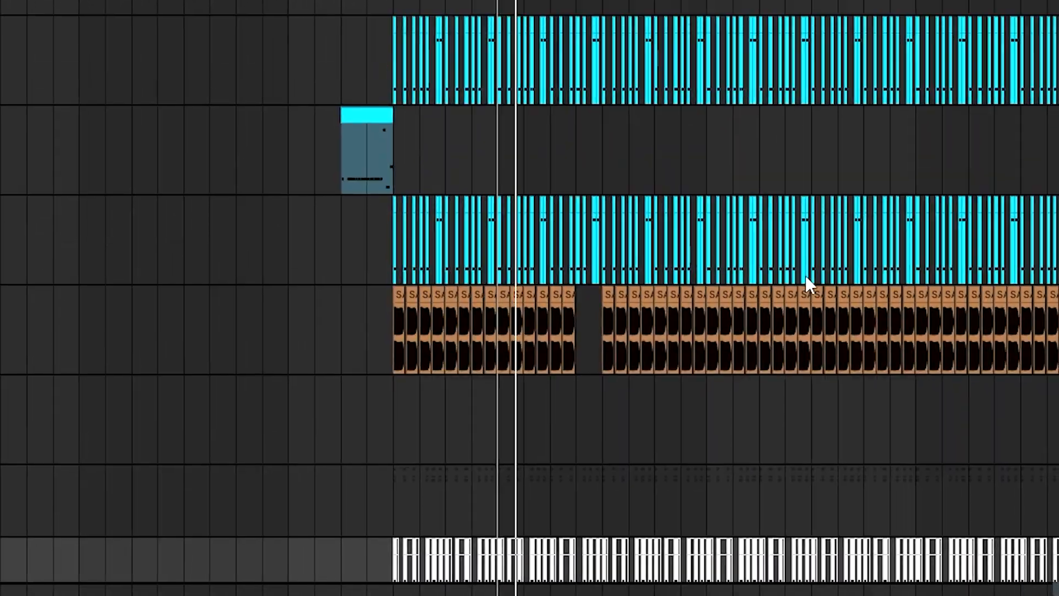
pyautogui.scroll(1, 805, 278)
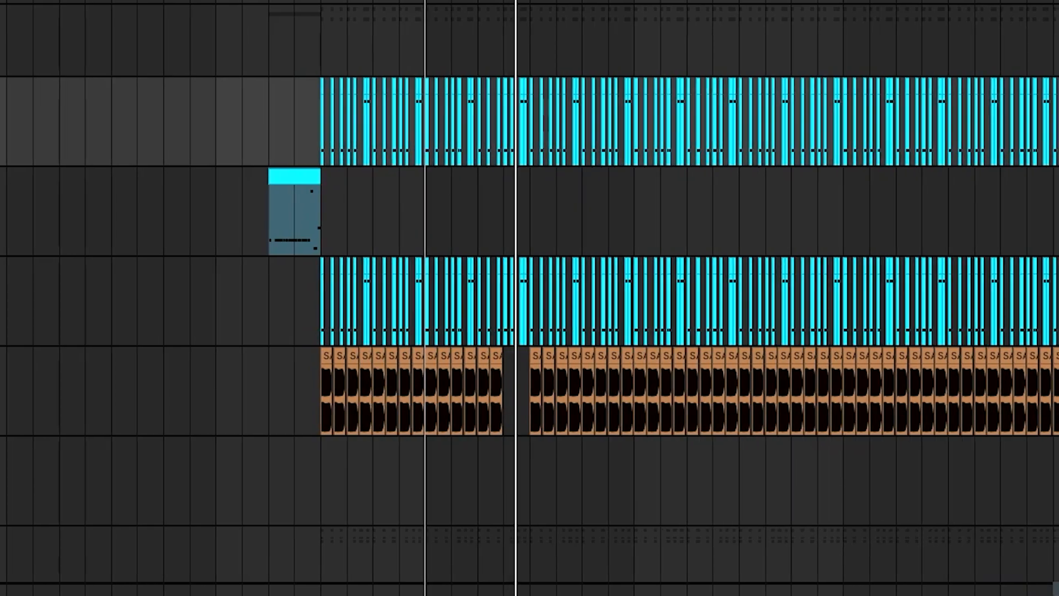
pyautogui.keyDown('ctrl'); pyautogui.click(911, 248); pyautogui.keyUp('ctrl')
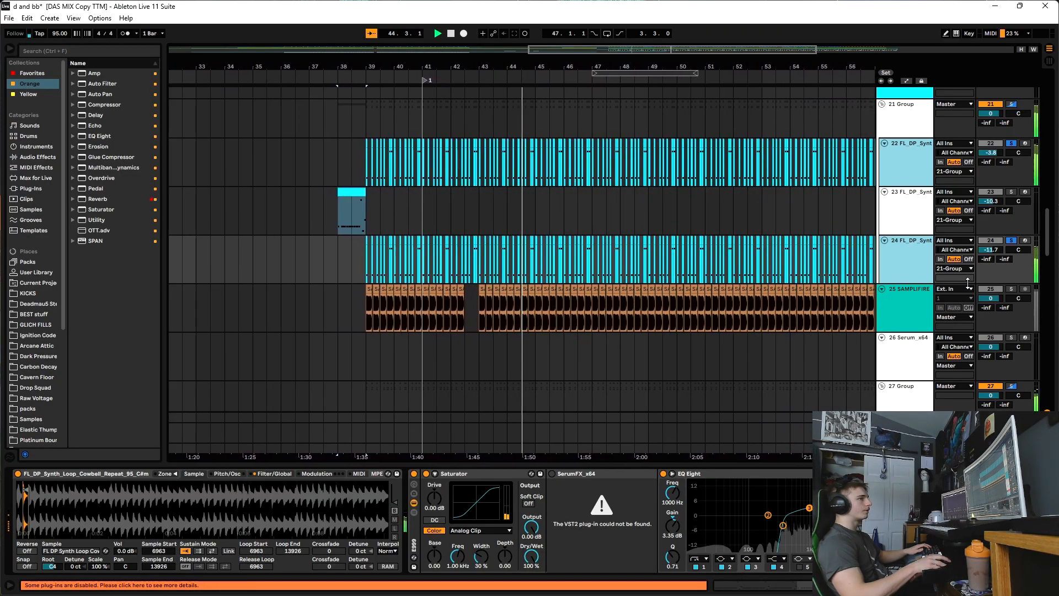
pyautogui.keyDown('ctrl'); pyautogui.click(912, 309); pyautogui.keyUp('ctrl')
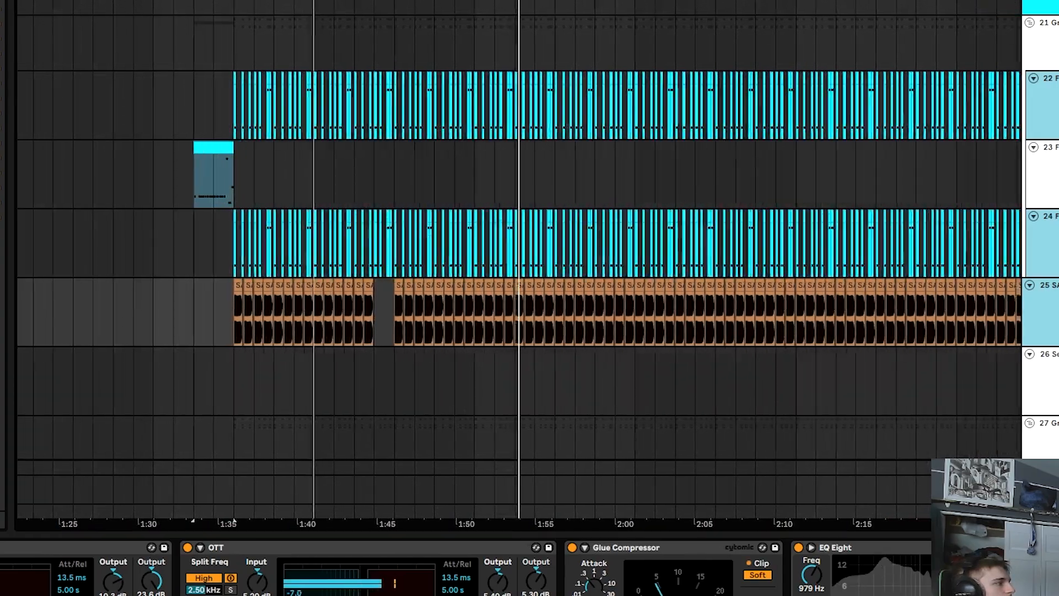
# Step: Solo the FL_DP_Drum clips on track 6, play them around bar 42 and zoom in on the pattern
pyautogui.scroll(5, 645, 281)
pyautogui.scroll(15, 646, 282)
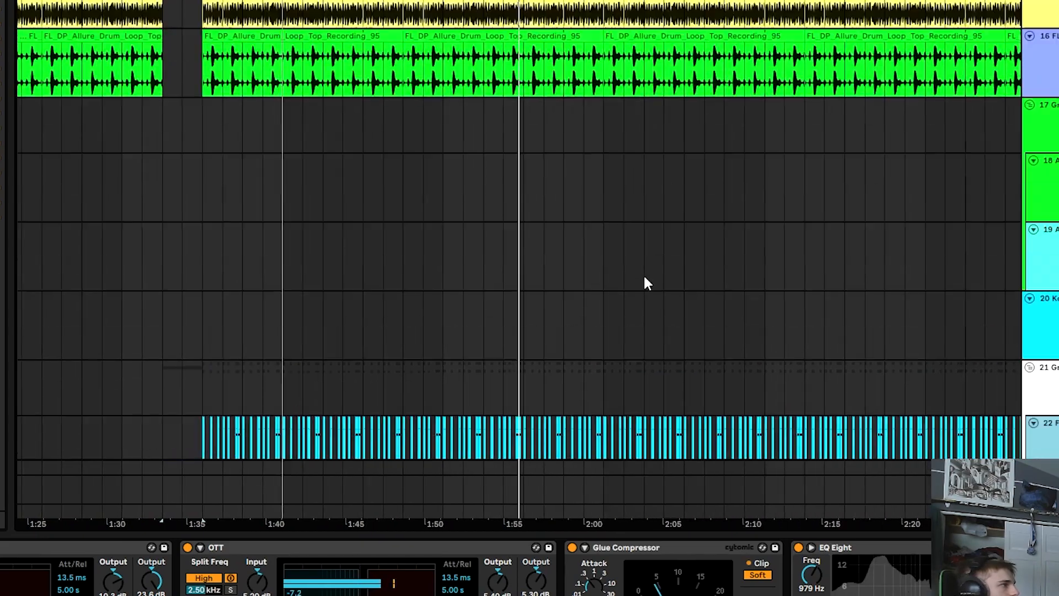
pyautogui.scroll(4, 740, 297)
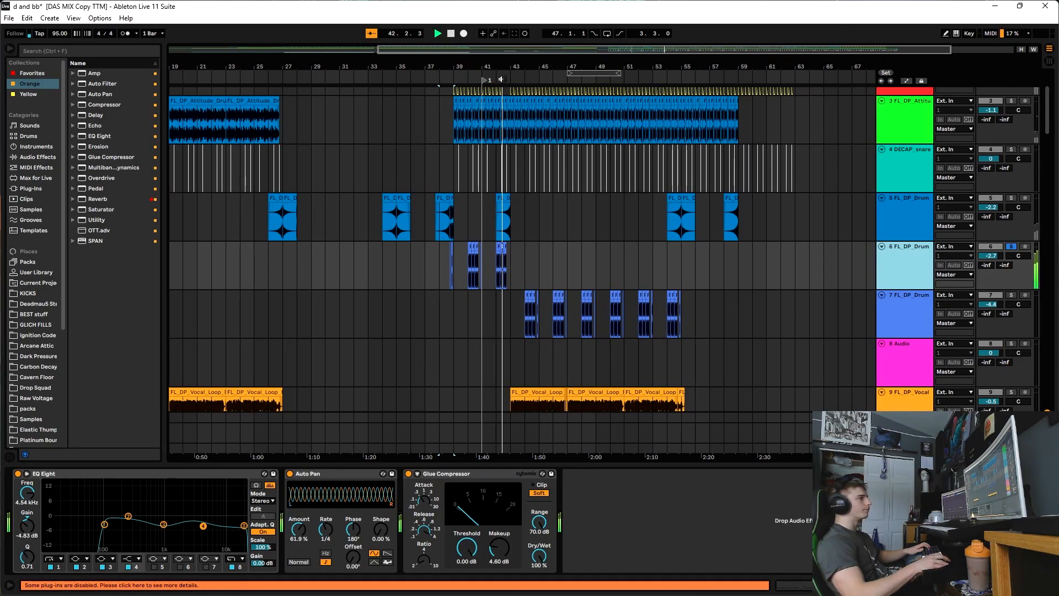
pyautogui.press('space')
pyautogui.moveTo(641, 49); pyautogui.dragTo(660, 99)
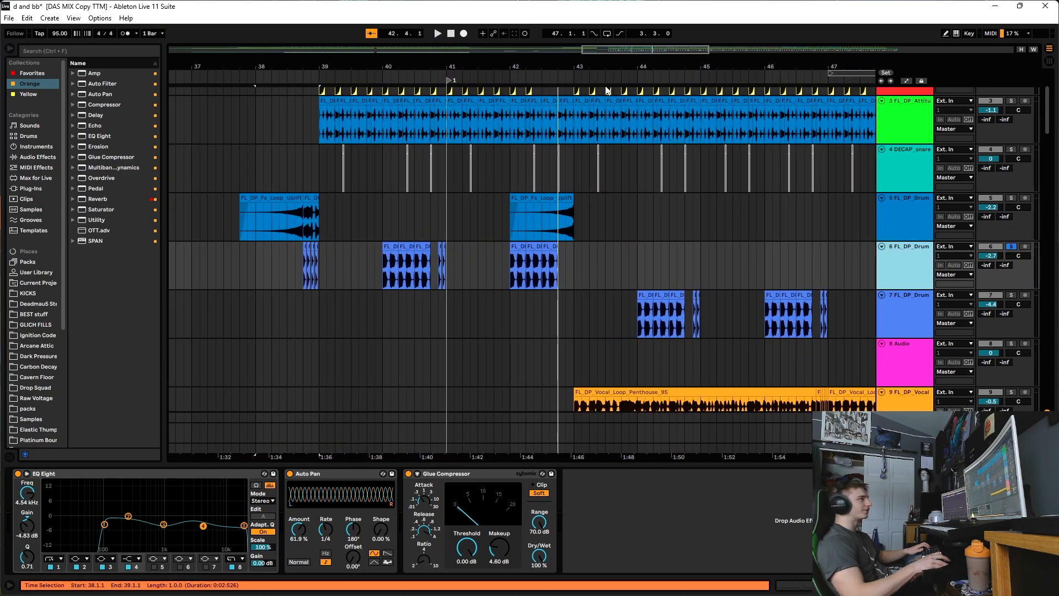
pyautogui.click(506, 76)
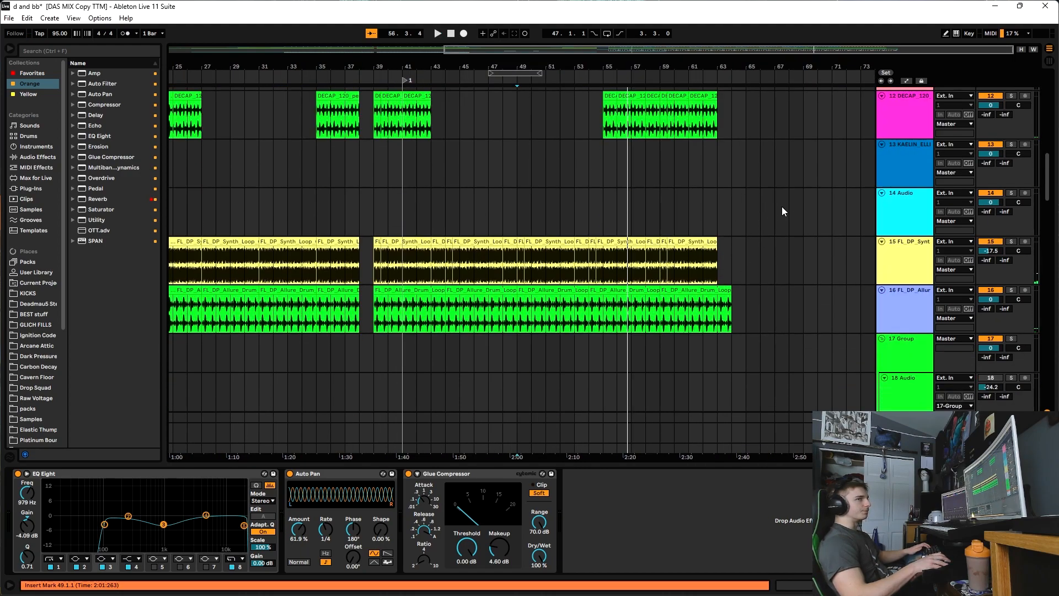
pyautogui.scroll(10, 601, 226)
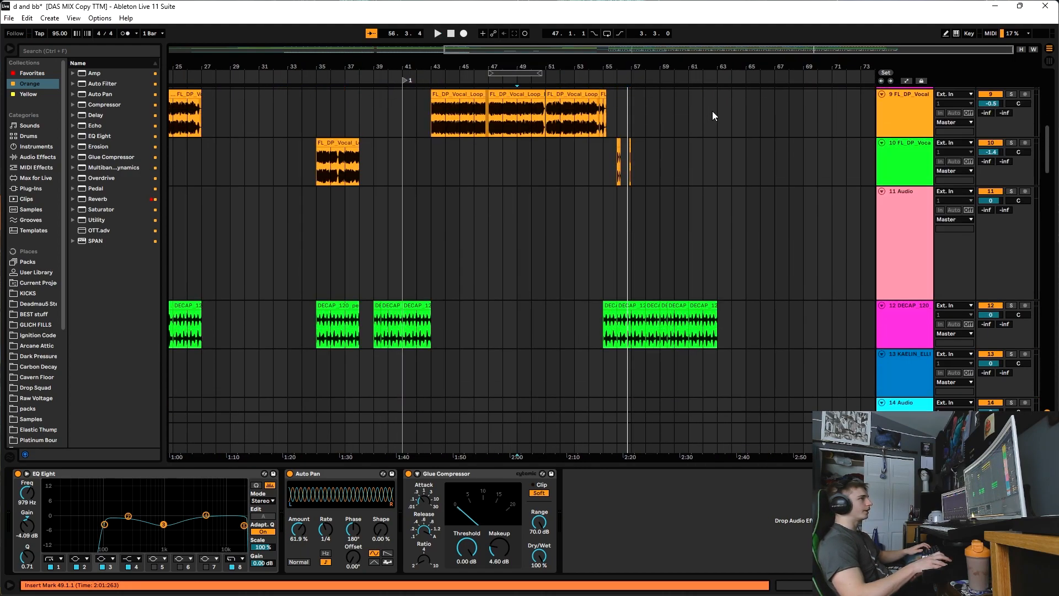
pyautogui.scroll(3, 702, 126)
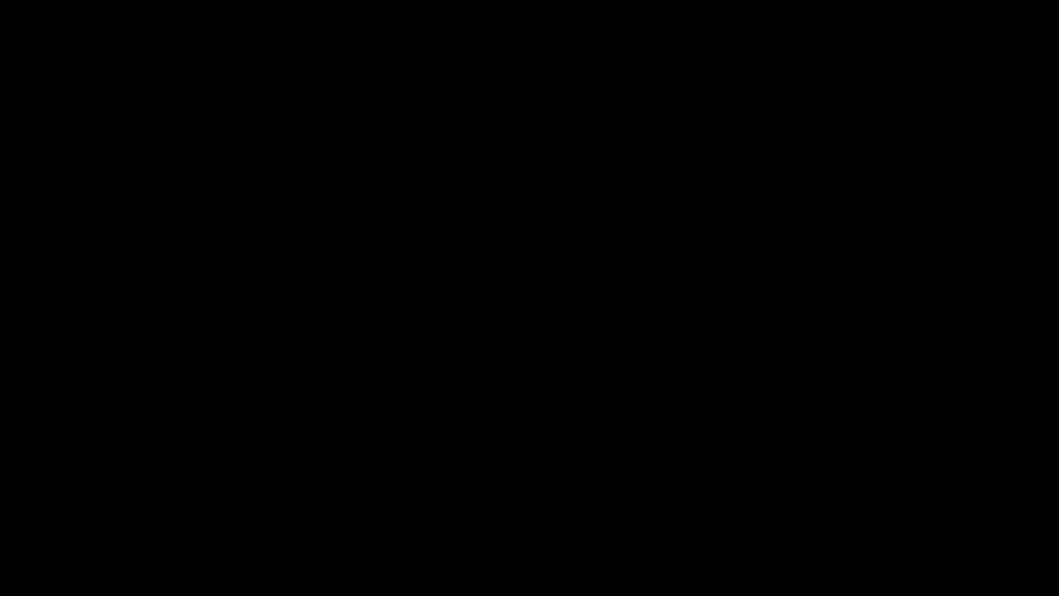